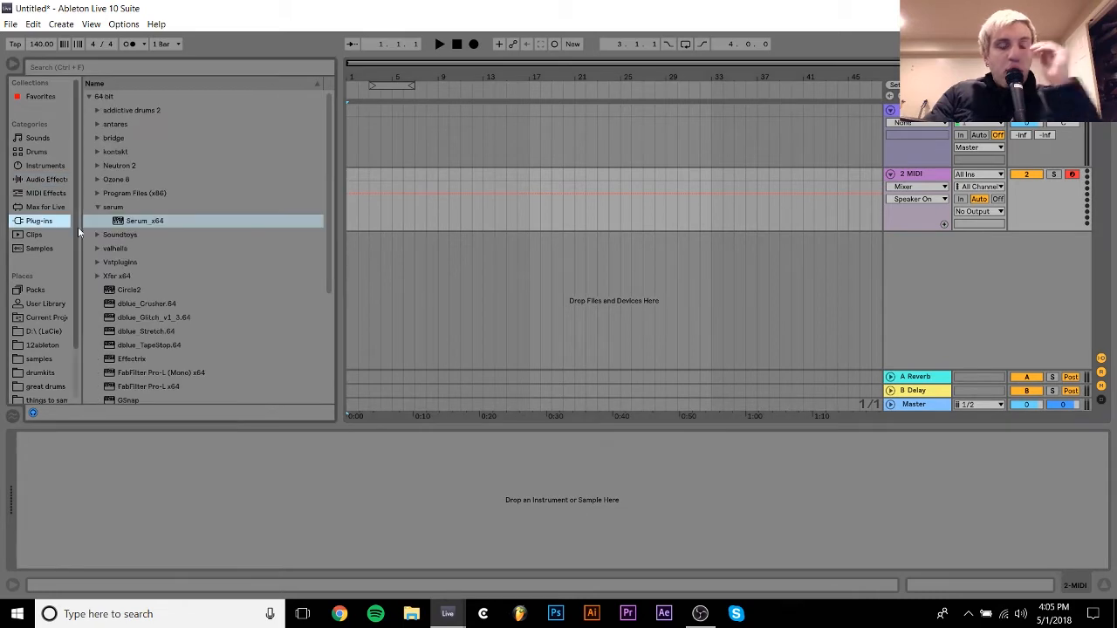
# - Load the Serum_x64 plug-in onto the second MIDI track and create an empty eight-bar MIDI clip starting at bar 1
pyautogui.click(141, 220)
pyautogui.moveTo(108, 277); pyautogui.dragTo(136, 477)
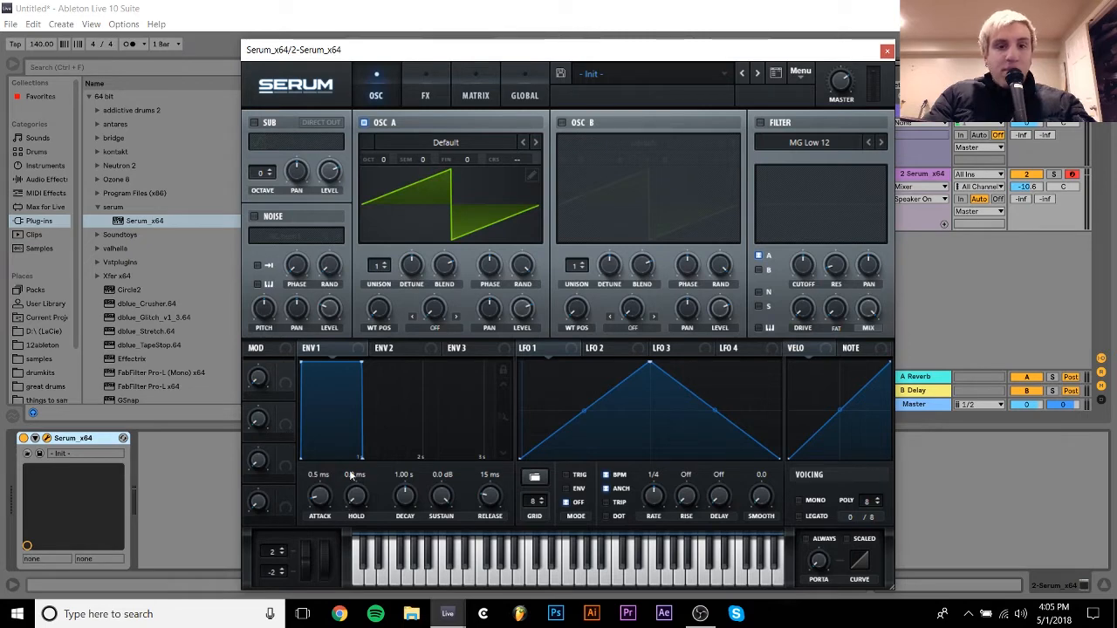
pyautogui.click(887, 50)
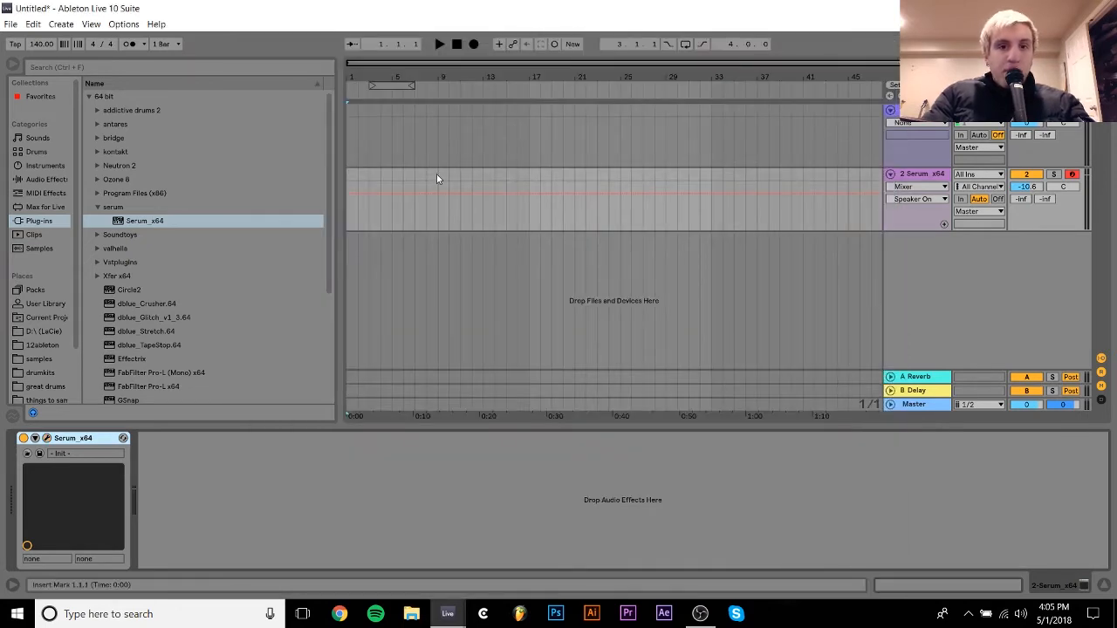
pyautogui.moveTo(437, 175); pyautogui.dragTo(340, 173)
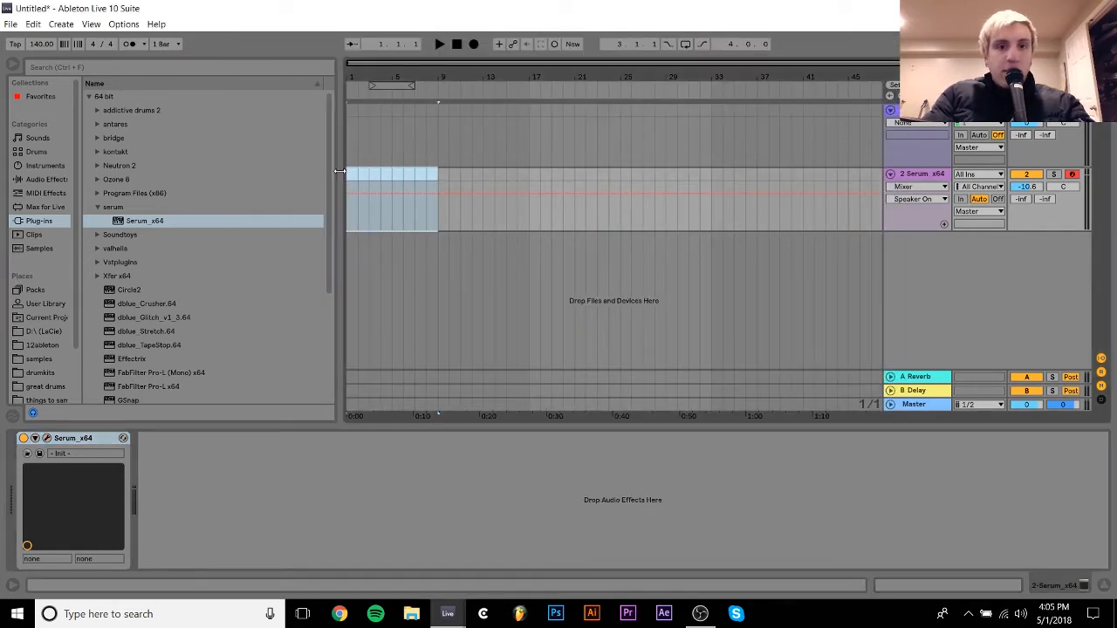
pyautogui.hotkey('ctrl', 'shift', 'm')
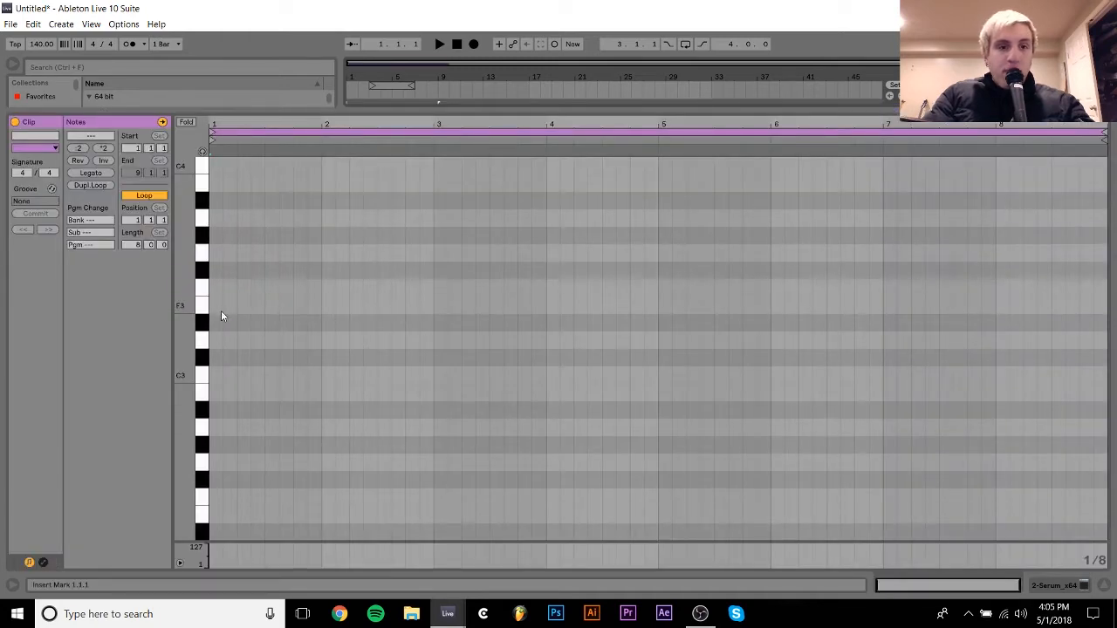
# - Put a single F2 note in the clip, extend it over all eight bars, and switch off the clip's loop
pyautogui.doubleClick(216, 288)
pyautogui.click(88, 184)
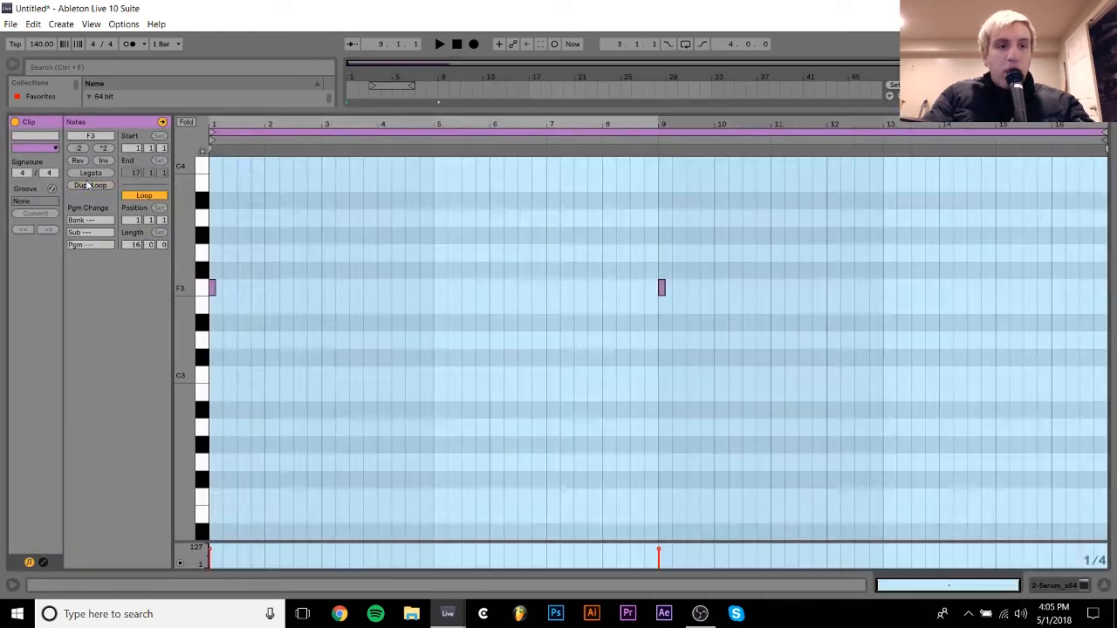
pyautogui.hotkey('ctrl', 'z')
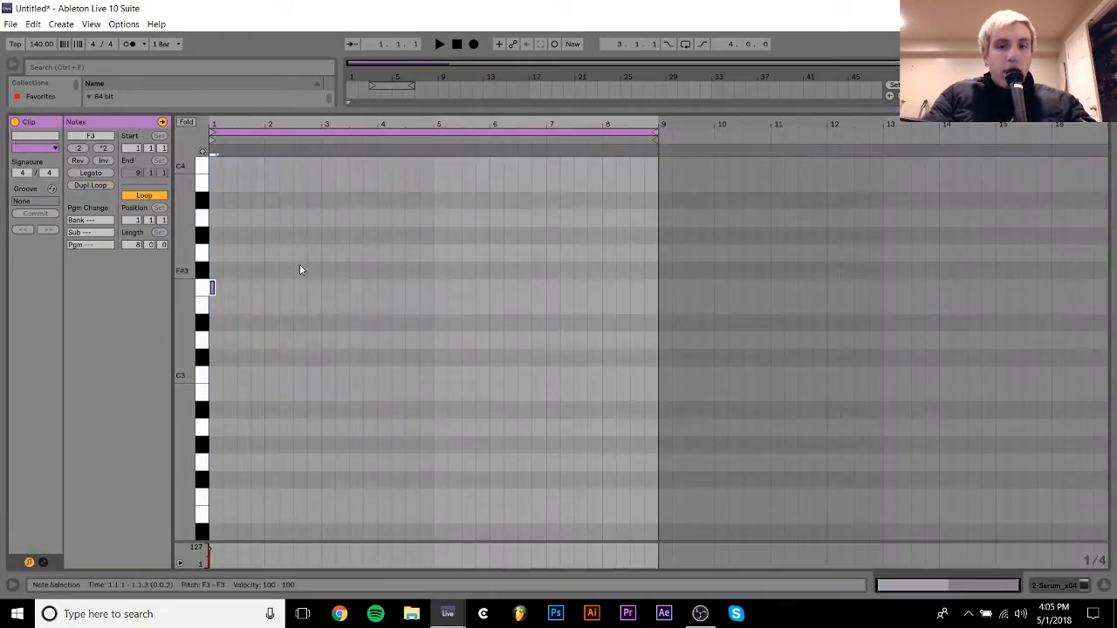
pyautogui.click(92, 172)
pyautogui.hotkey('shift', 'Down')
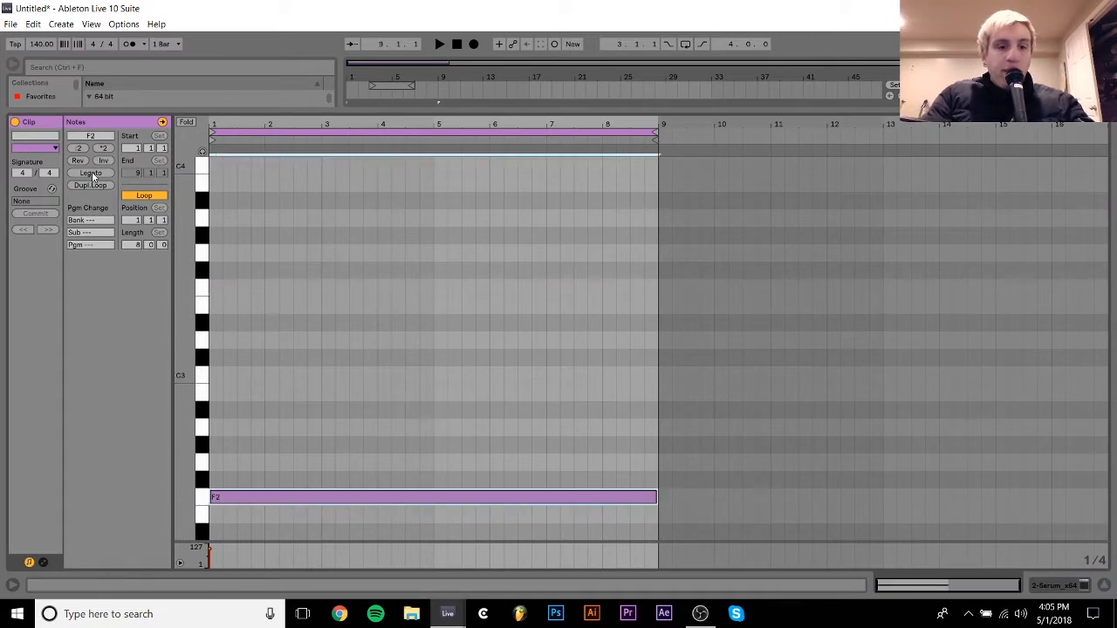
pyautogui.rightClick(306, 295)
pyautogui.click(340, 367)
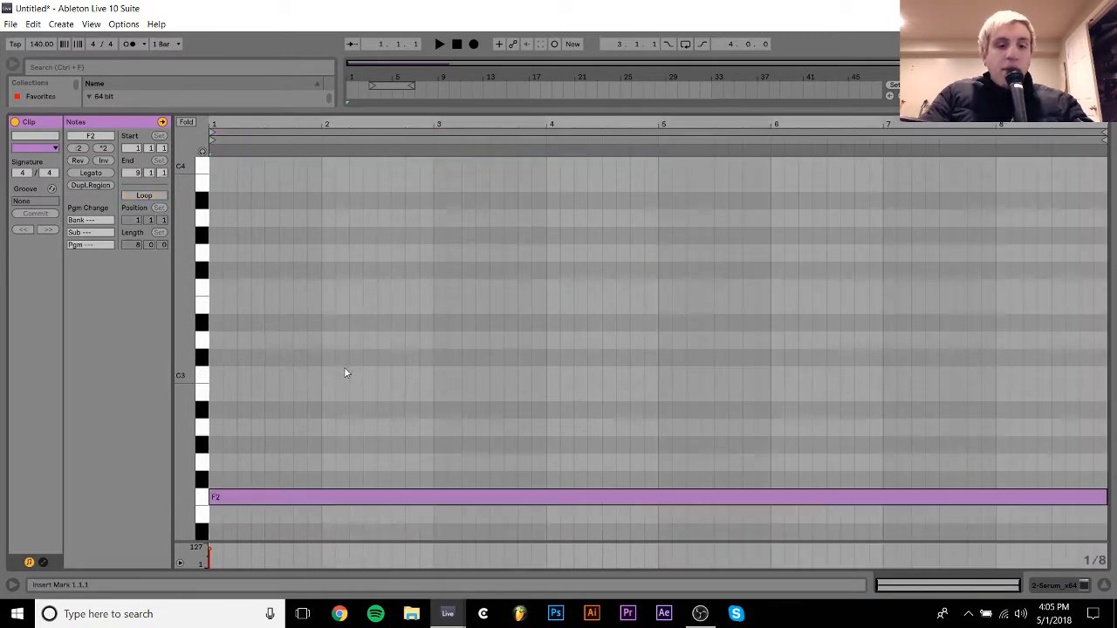
pyautogui.scroll(-5, 329, 200)
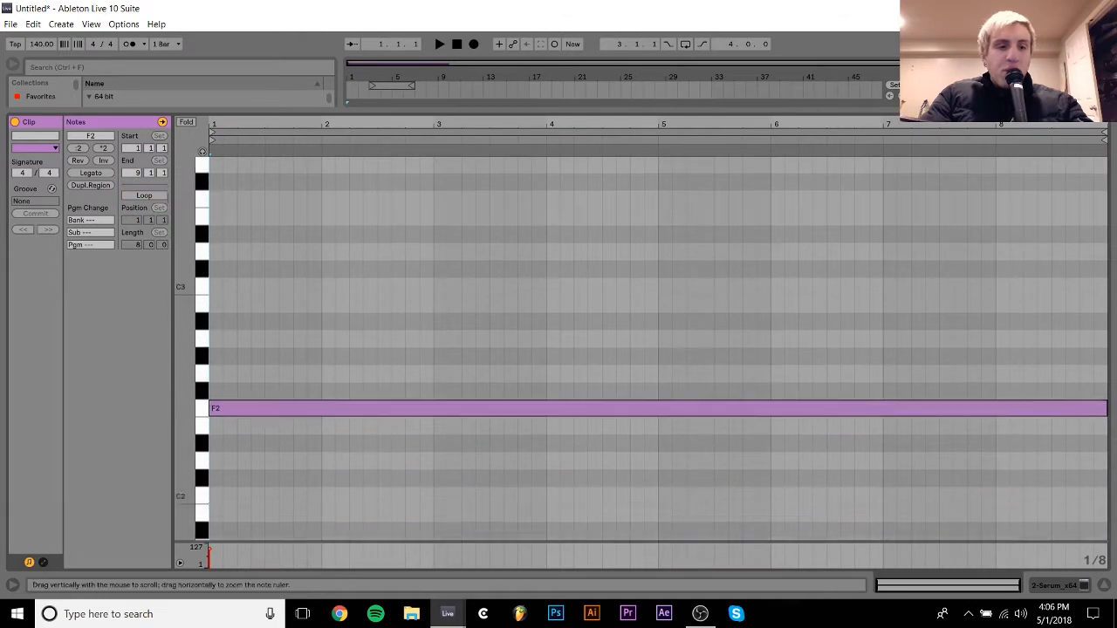
pyautogui.scroll(2, 280, 341)
pyautogui.scroll(-2, 279, 341)
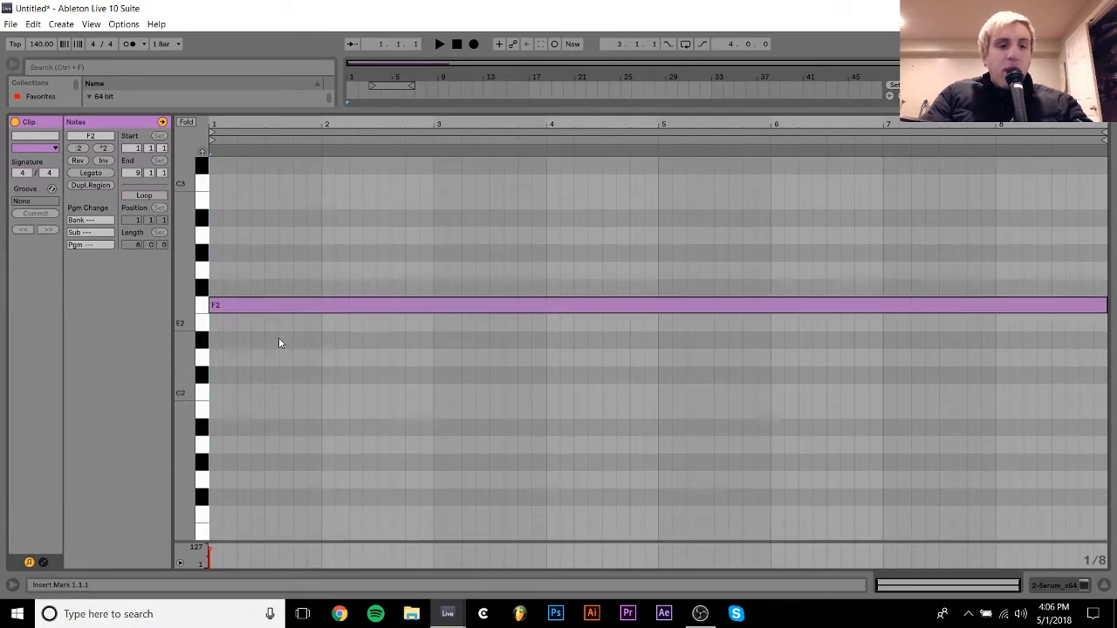
pyautogui.scroll(2, 279, 342)
pyautogui.scroll(4, 260, 357)
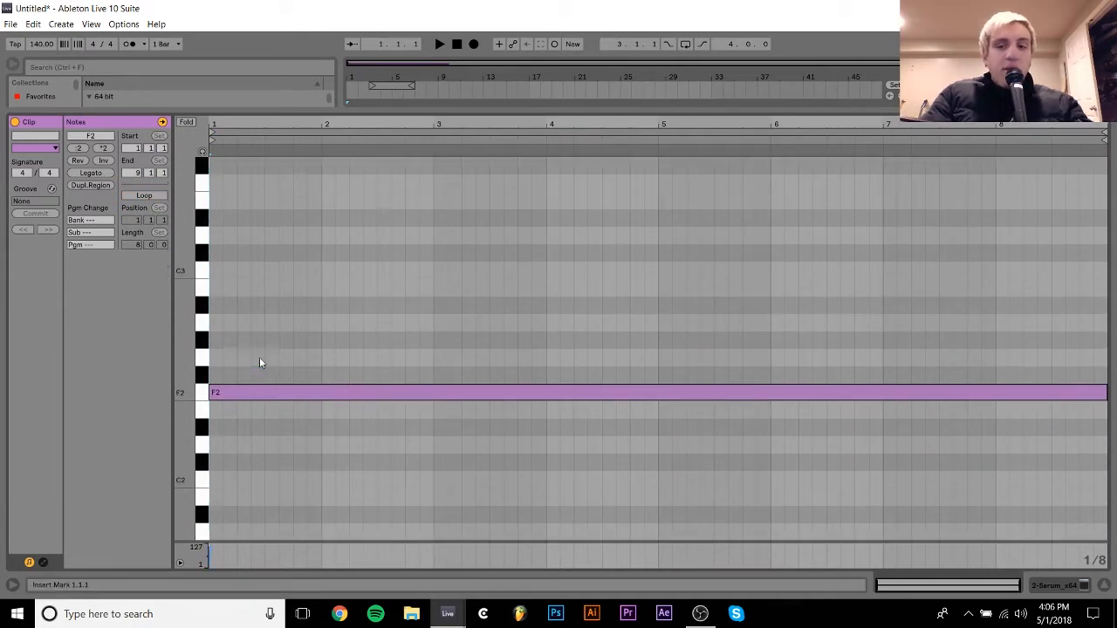
pyautogui.scroll(-3, 259, 363)
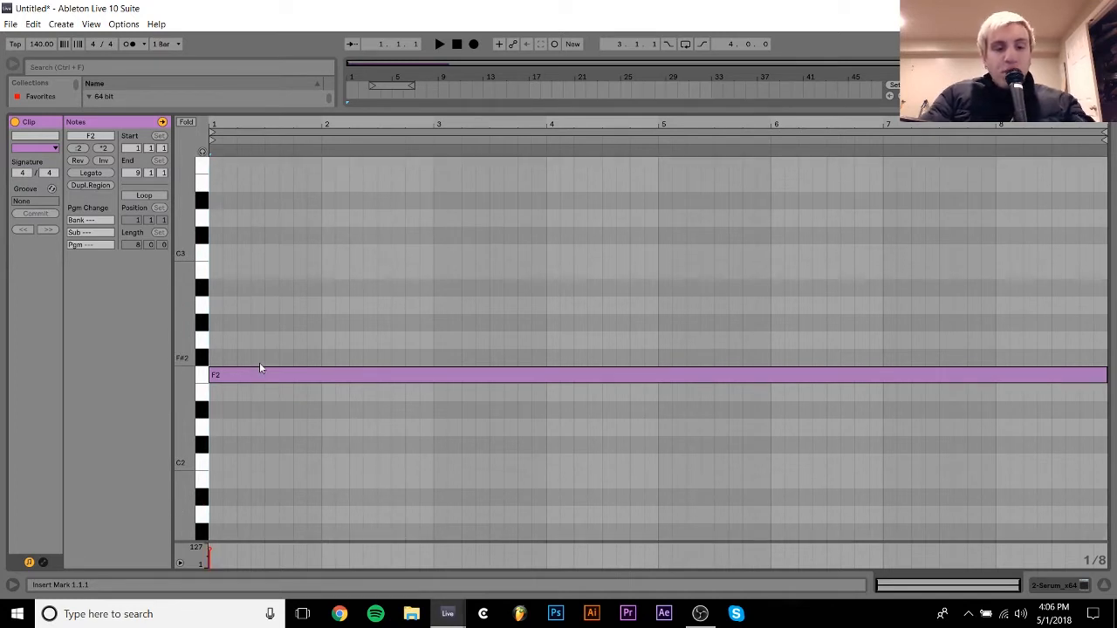
# - Reopen the Serum plug-in window and set the upward pitch bend range to 24
pyautogui.click(1065, 586)
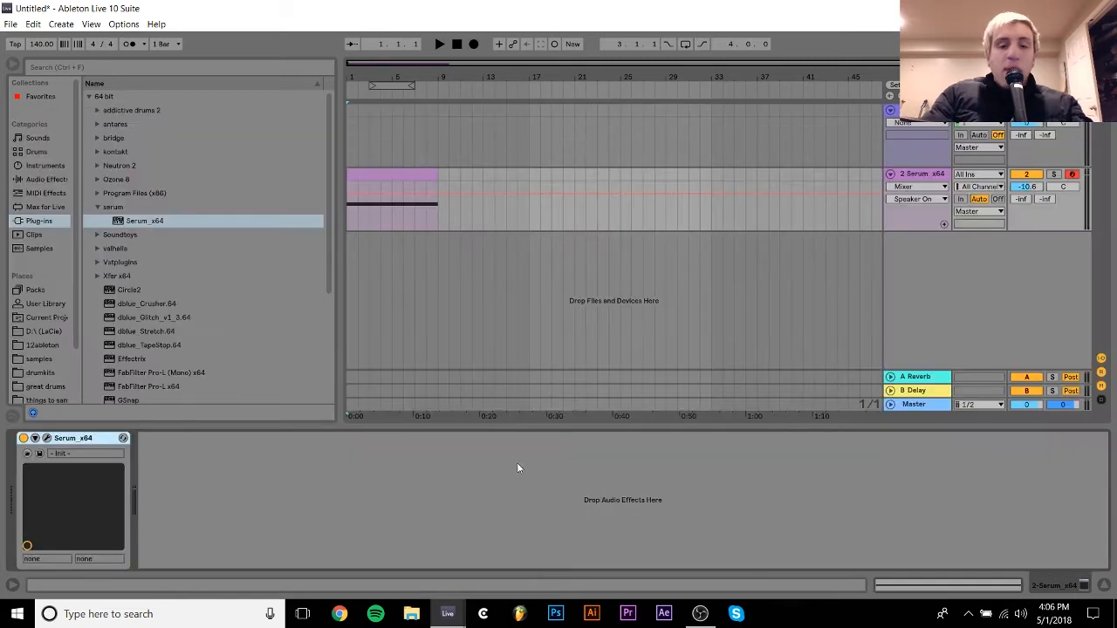
pyautogui.click(47, 438)
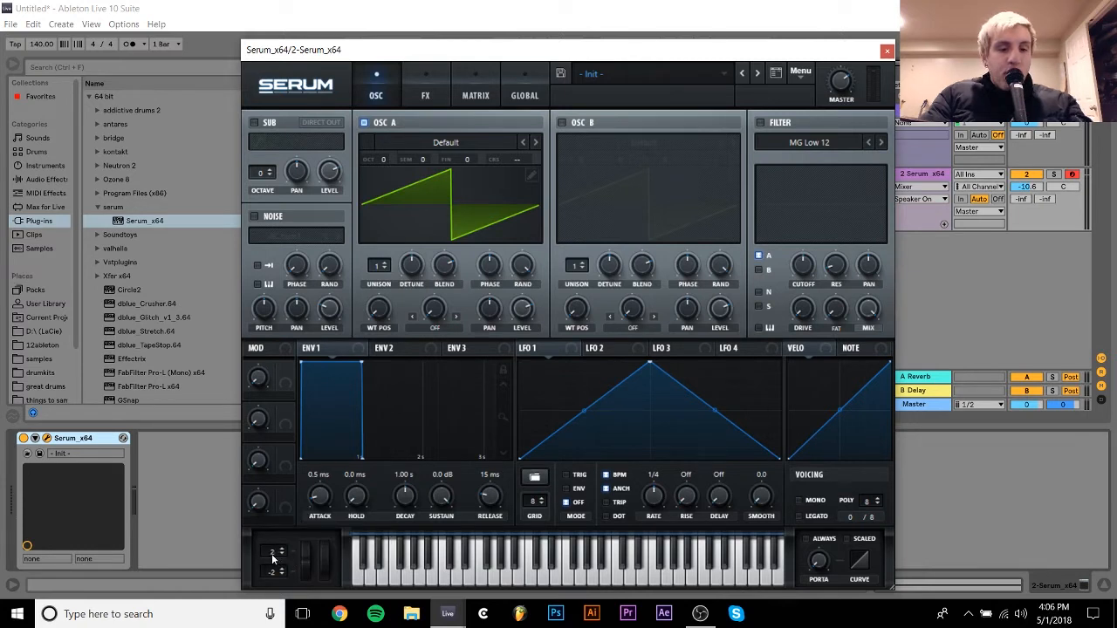
pyautogui.moveTo(272, 559); pyautogui.dragTo(283, 479)
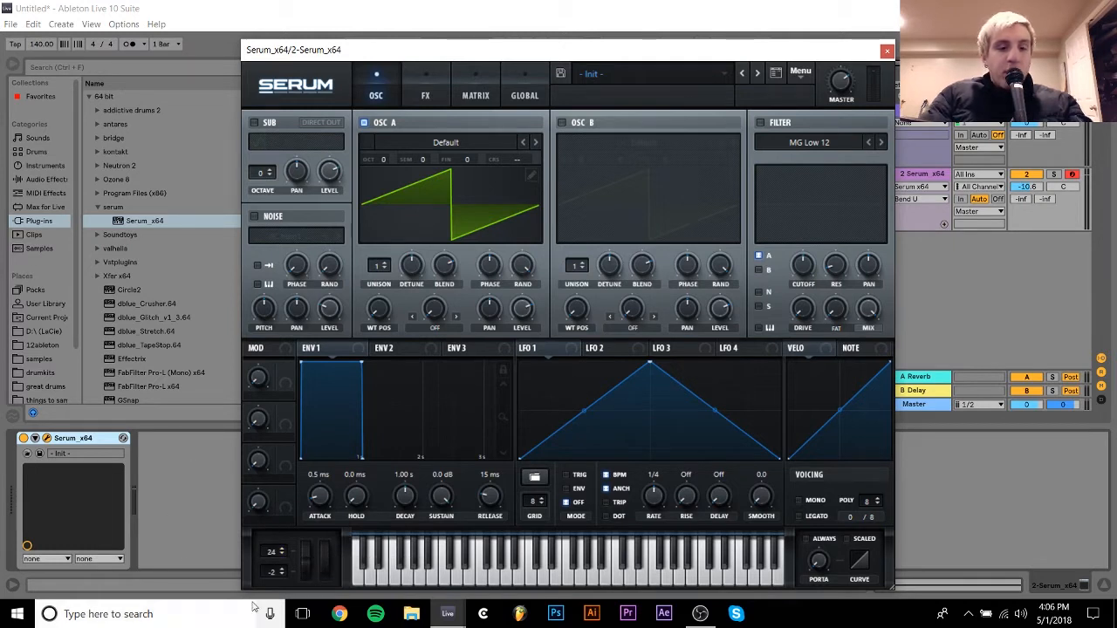
# - Unfold the Serum device's parameters and add the plug-in's Pitch Bend as a configured parameter
pyautogui.click(35, 439)
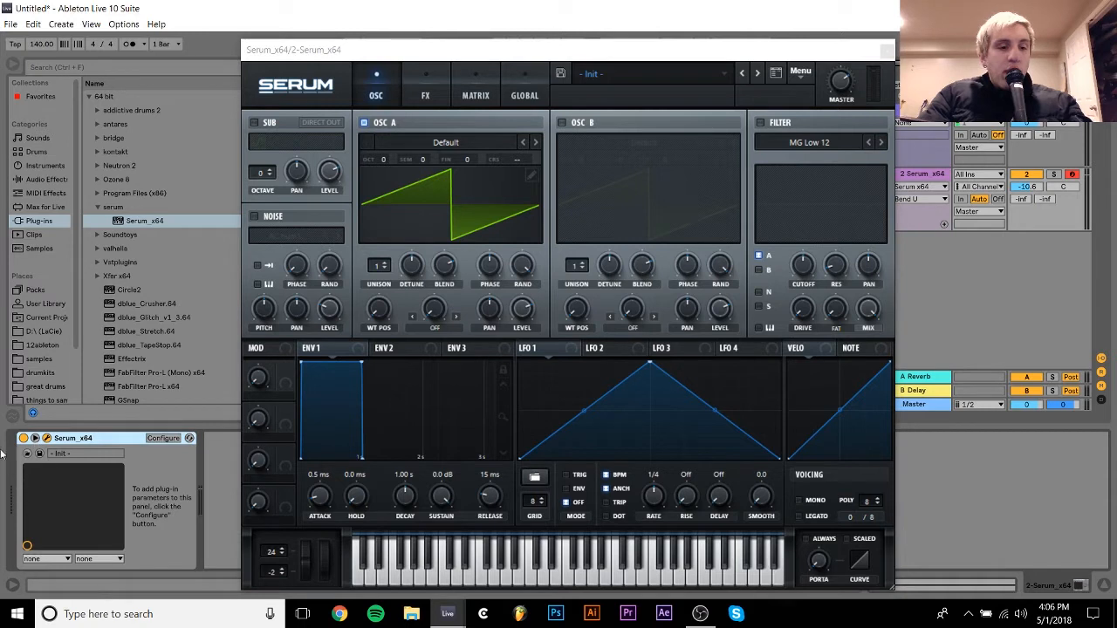
pyautogui.click(163, 438)
pyautogui.click(304, 562)
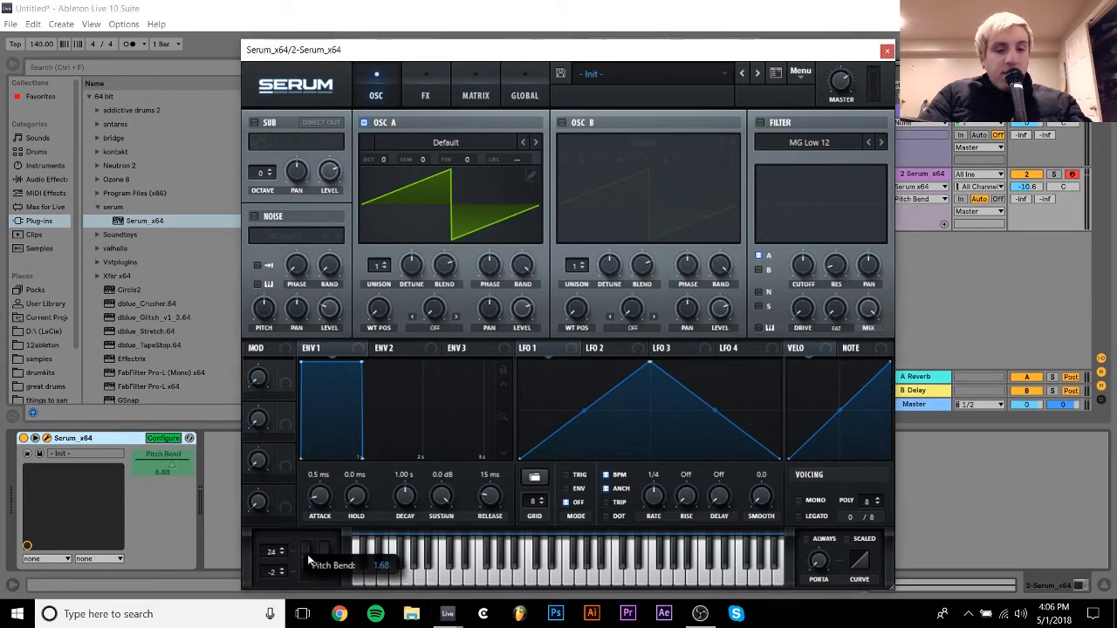
pyautogui.click(166, 439)
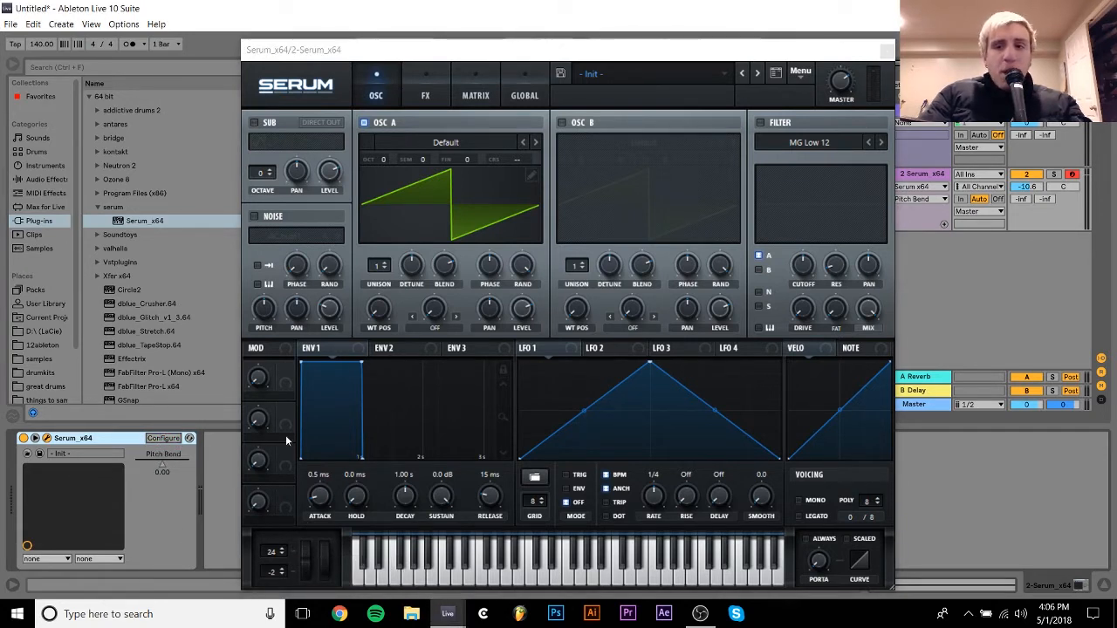
# - Remove the Pitch Bend parameter from the Serum device's configured parameters
pyautogui.moveTo(429, 47); pyautogui.dragTo(551, 321)
pyautogui.click(162, 439)
pyautogui.click(161, 462)
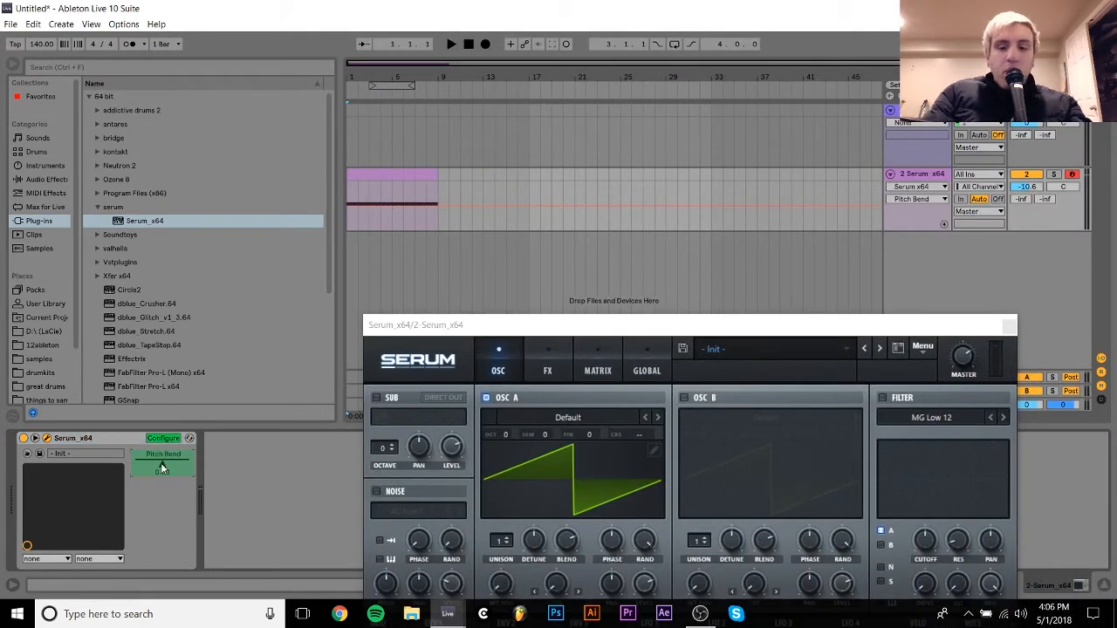
pyautogui.press('Delete')
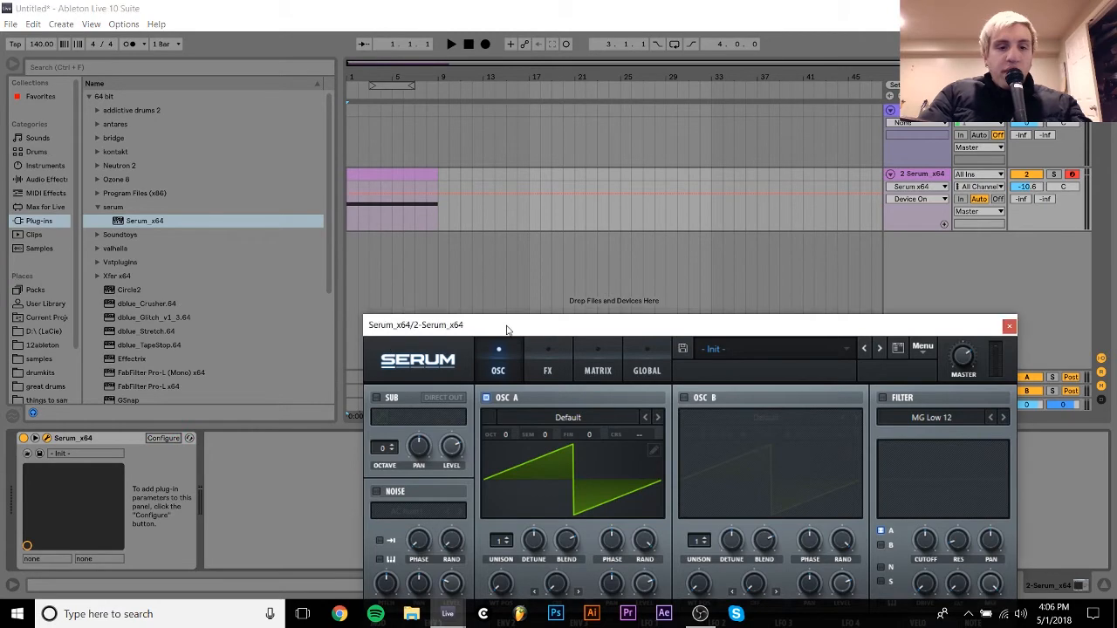
# - Configure Serum's pitch bend wheel as a device parameter again, then close the plug-in window
pyautogui.moveTo(503, 325); pyautogui.dragTo(225, 6)
pyautogui.moveTo(126, 508); pyautogui.dragTo(124, 527)
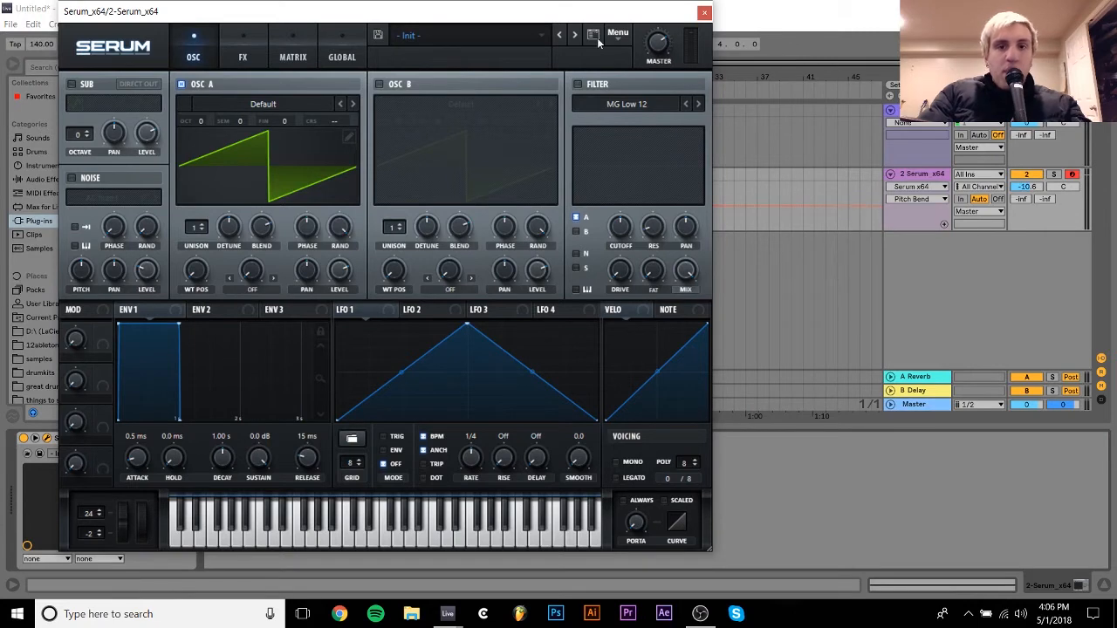
pyautogui.moveTo(539, 12); pyautogui.dragTo(813, 53)
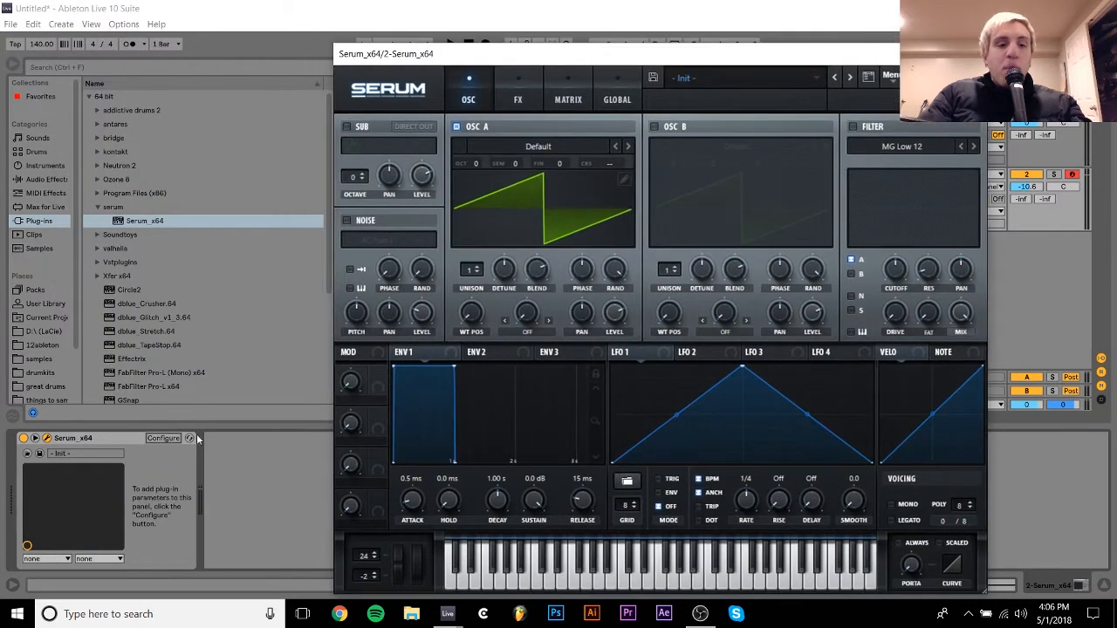
pyautogui.click(165, 438)
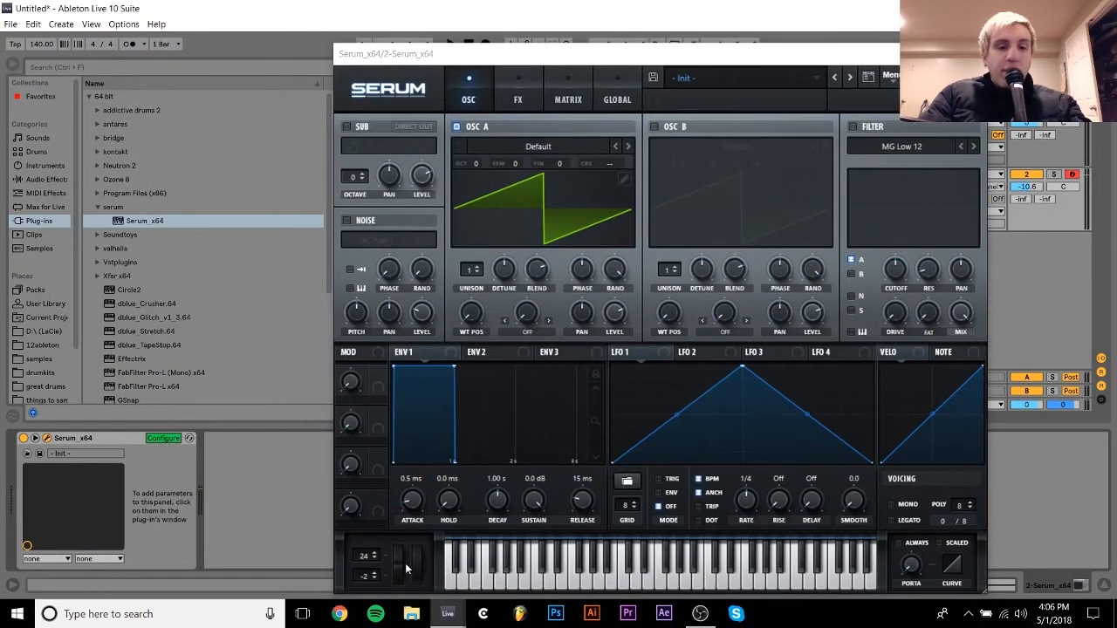
pyautogui.click(164, 438)
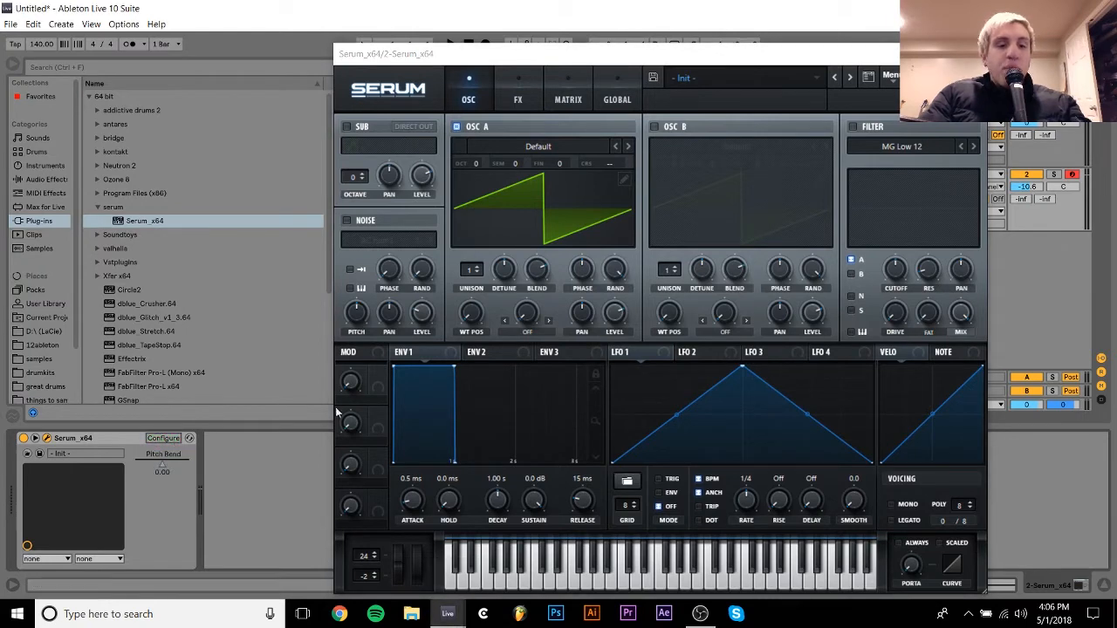
pyautogui.click(973, 54)
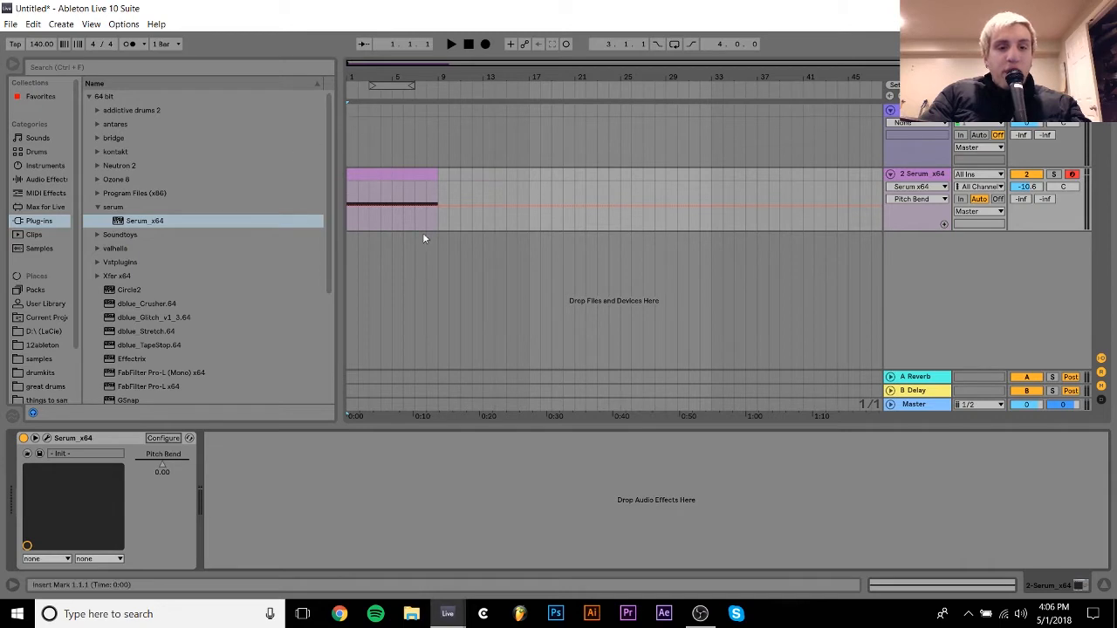
# - Automate Pitch Bend on the Serum track to rise from 0 at bar 1 to 24 at the end of the clip
pyautogui.click(350, 206)
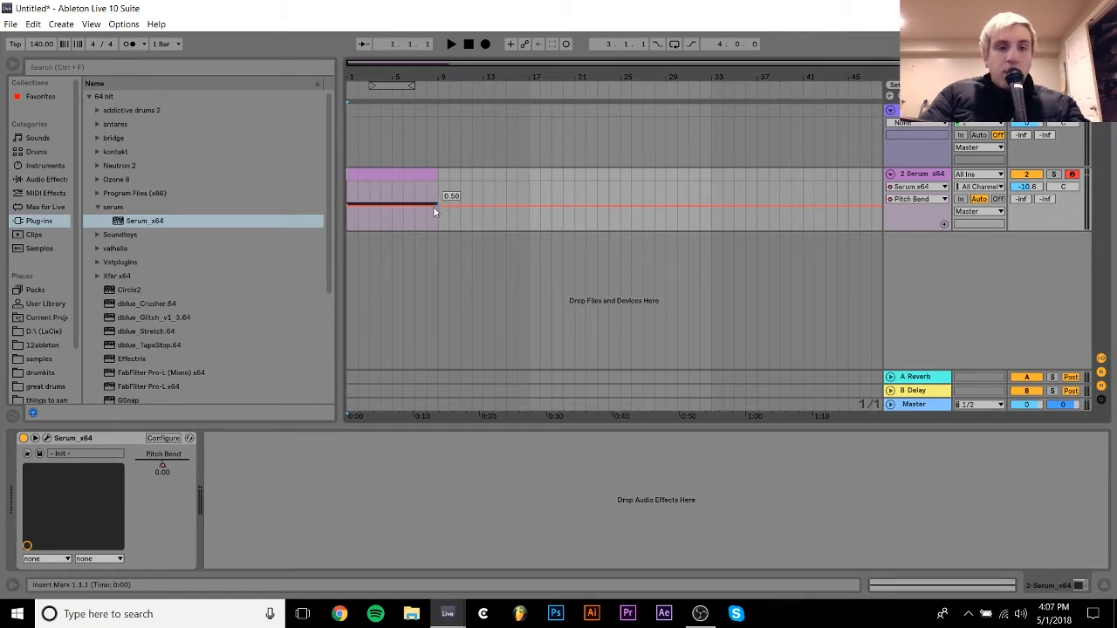
pyautogui.moveTo(441, 206); pyautogui.dragTo(439, 184)
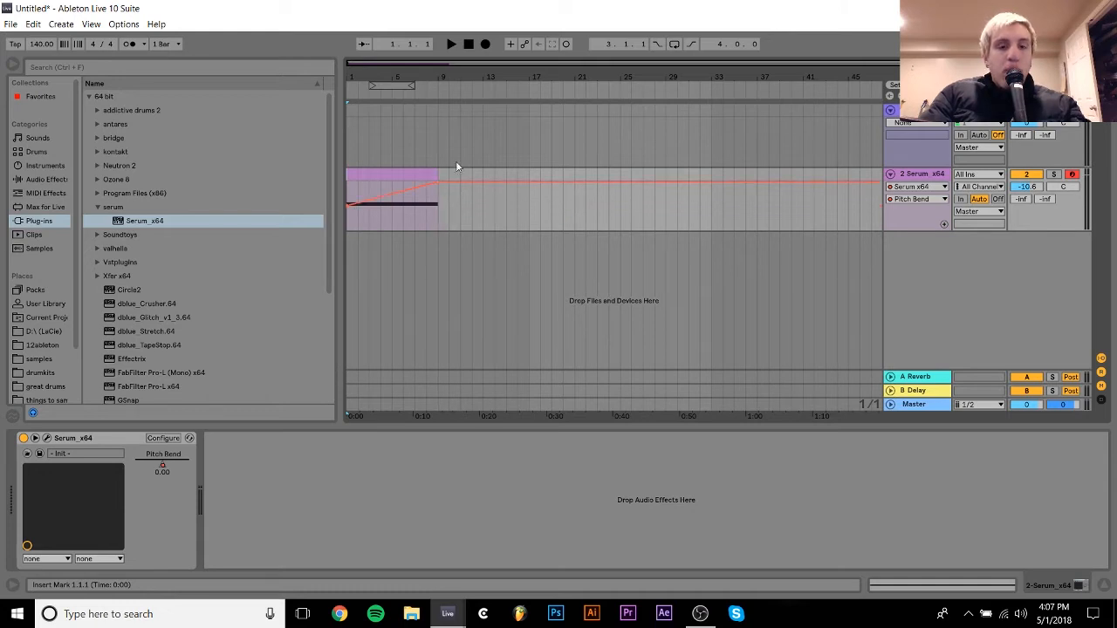
# - Play the clip from its start to hear the rising pitch and lower the Serum track's volume to -11.6 dB
pyautogui.click(403, 169)
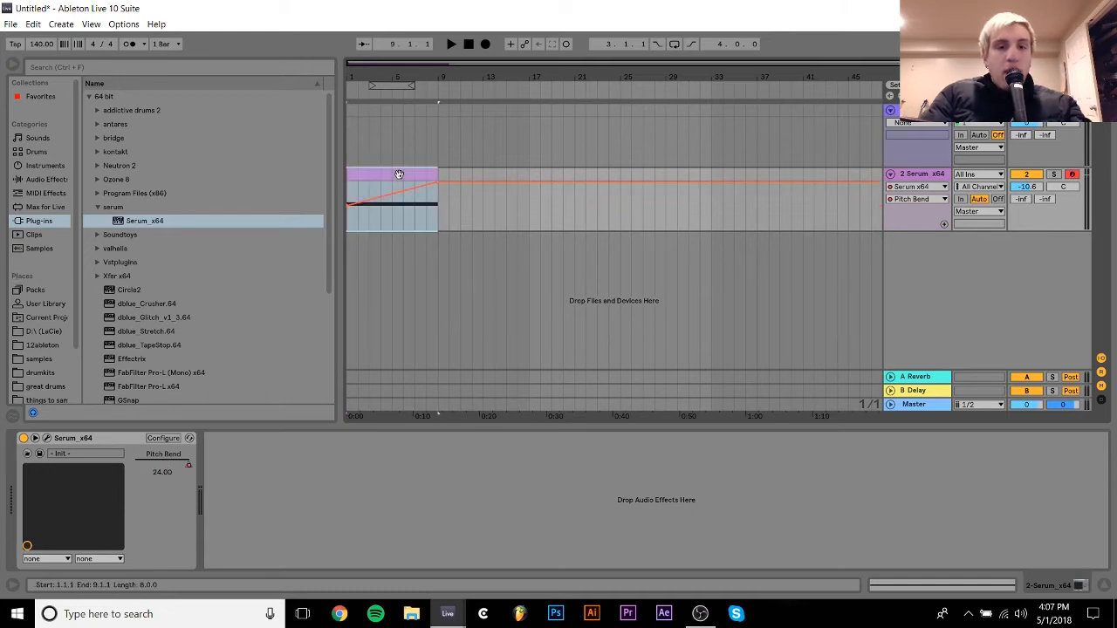
pyautogui.press('space')
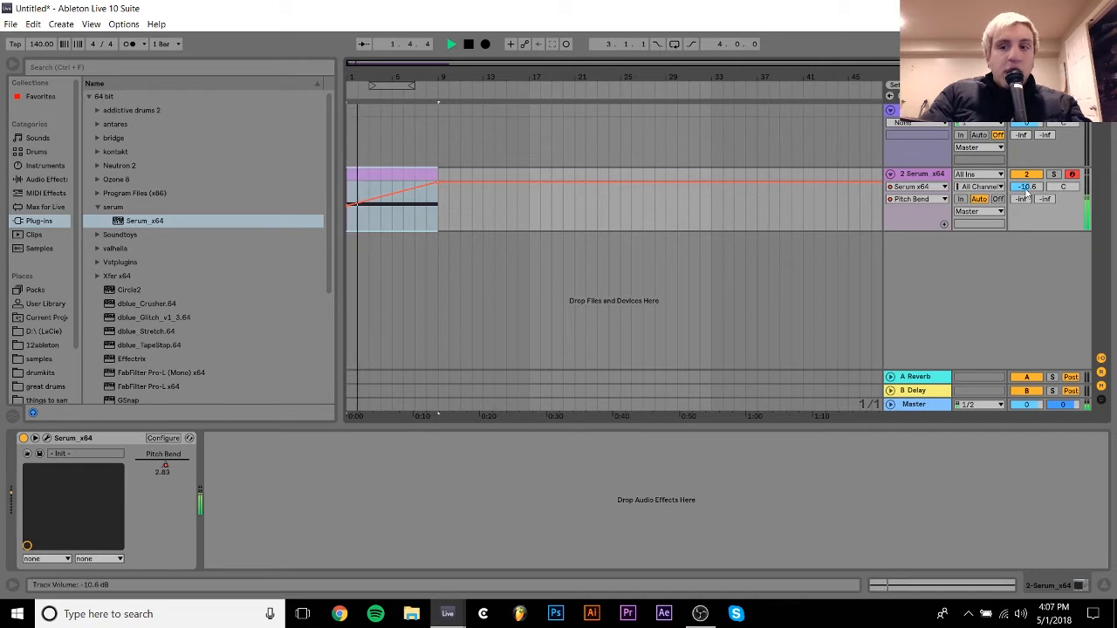
pyautogui.moveTo(1027, 188)
pyautogui.mouseDown()
pyautogui.moveTo(1027, 203)
pyautogui.moveTo(1027, 191)
pyautogui.mouseUp()
pyautogui.press('space')
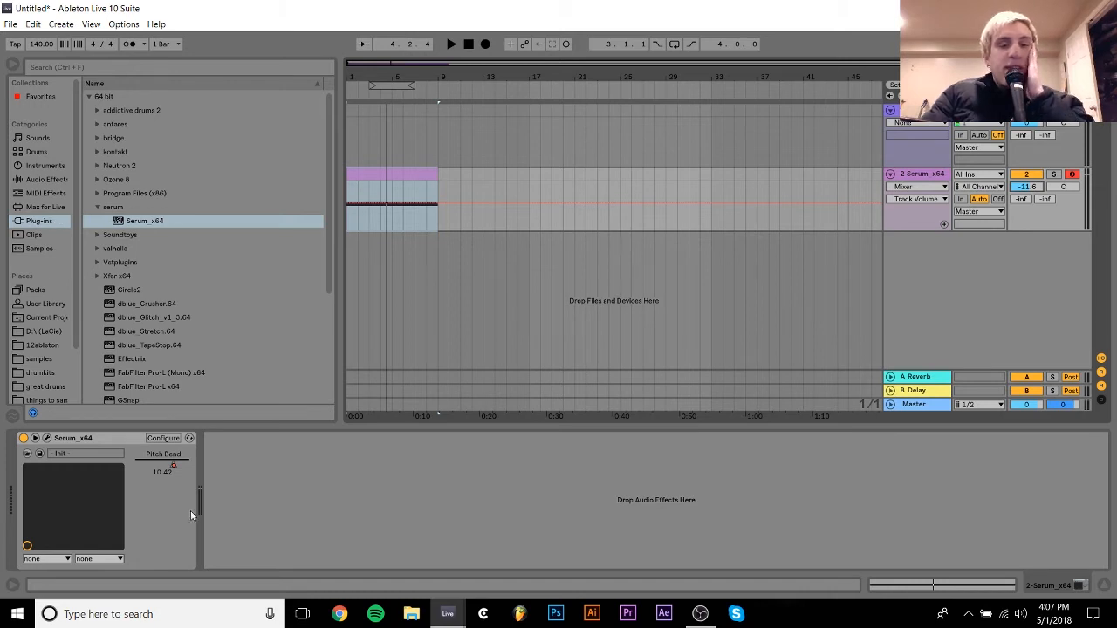
# - Set oscillator A's unison to 16 voices in Serum and close the plug-in window
pyautogui.click(47, 438)
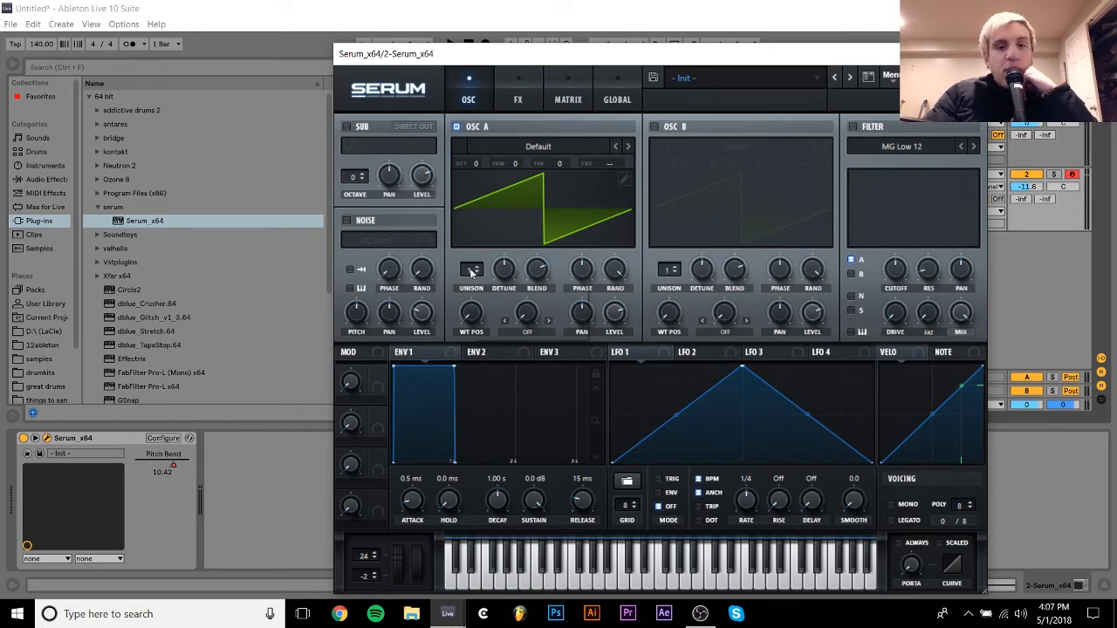
pyautogui.moveTo(472, 273); pyautogui.dragTo(503, 288)
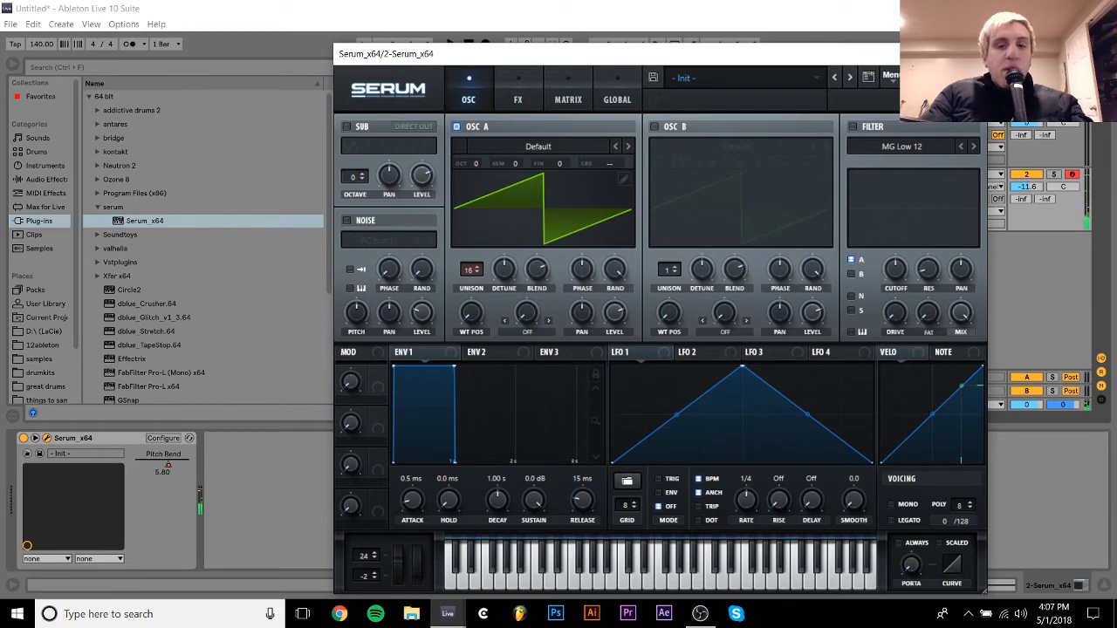
pyautogui.click(969, 53)
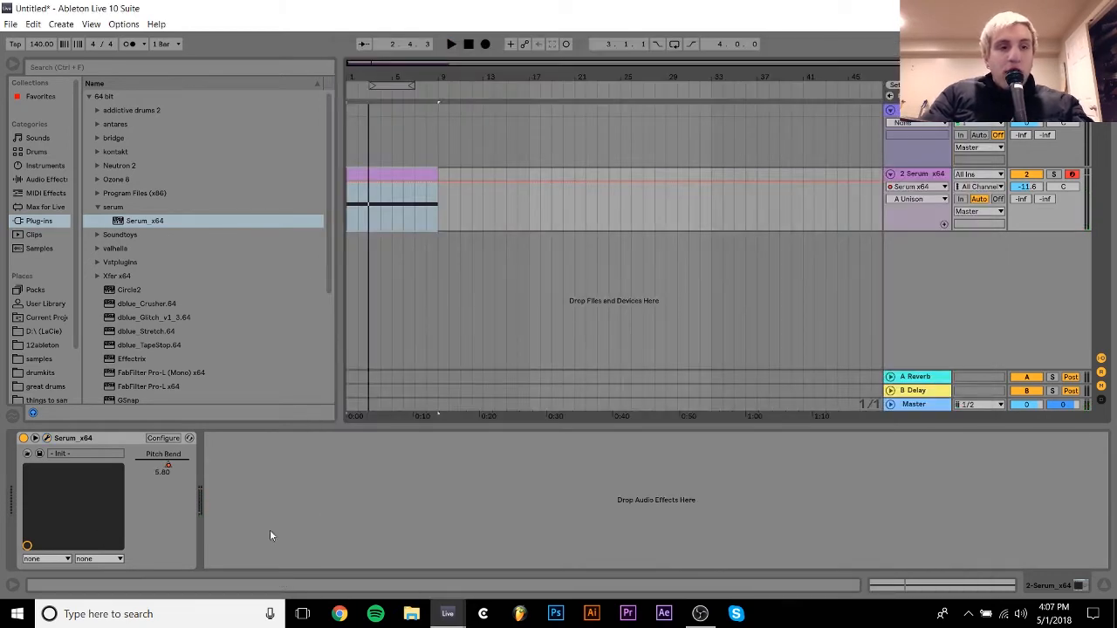
# - Add the built-in Reverb audio effect after Serum on the track
pyautogui.click(48, 180)
pyautogui.scroll(-6, 218, 385)
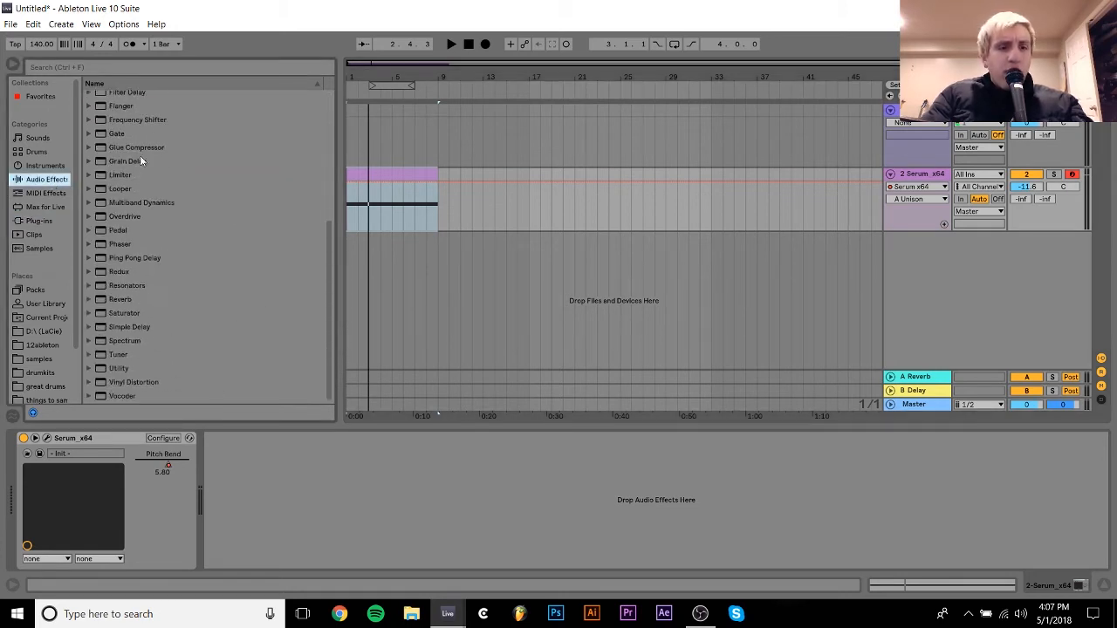
pyautogui.doubleClick(121, 299)
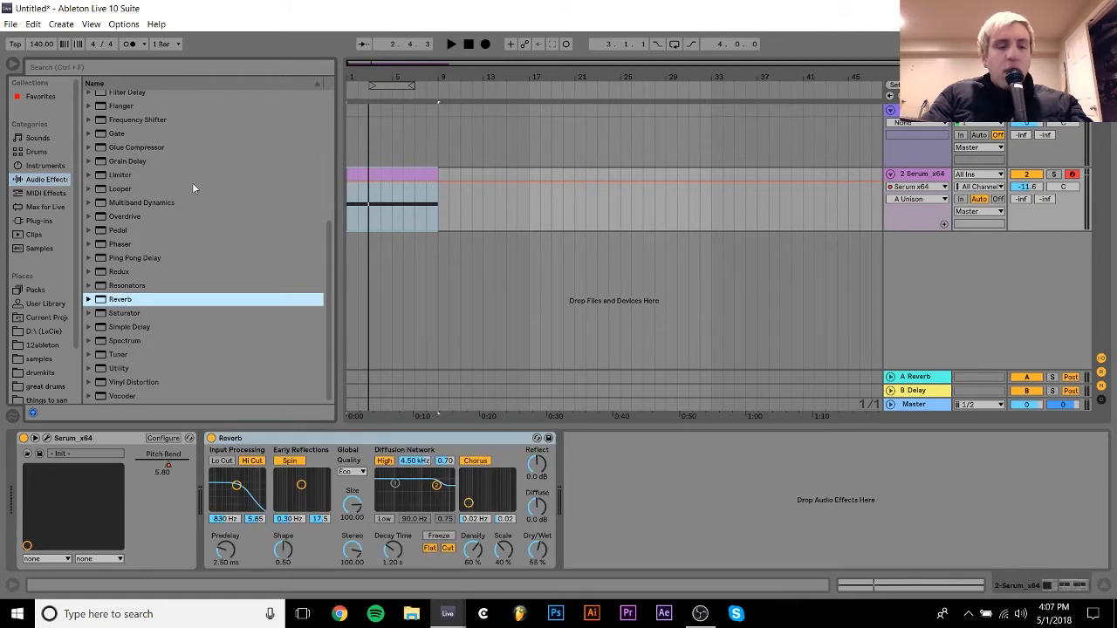
# - Add the Auto Filter audio effect after Reverb on the Serum track and set the Reverb's Decay Time to 5.21 s
pyautogui.scroll(6, 174, 140)
pyautogui.click(128, 125)
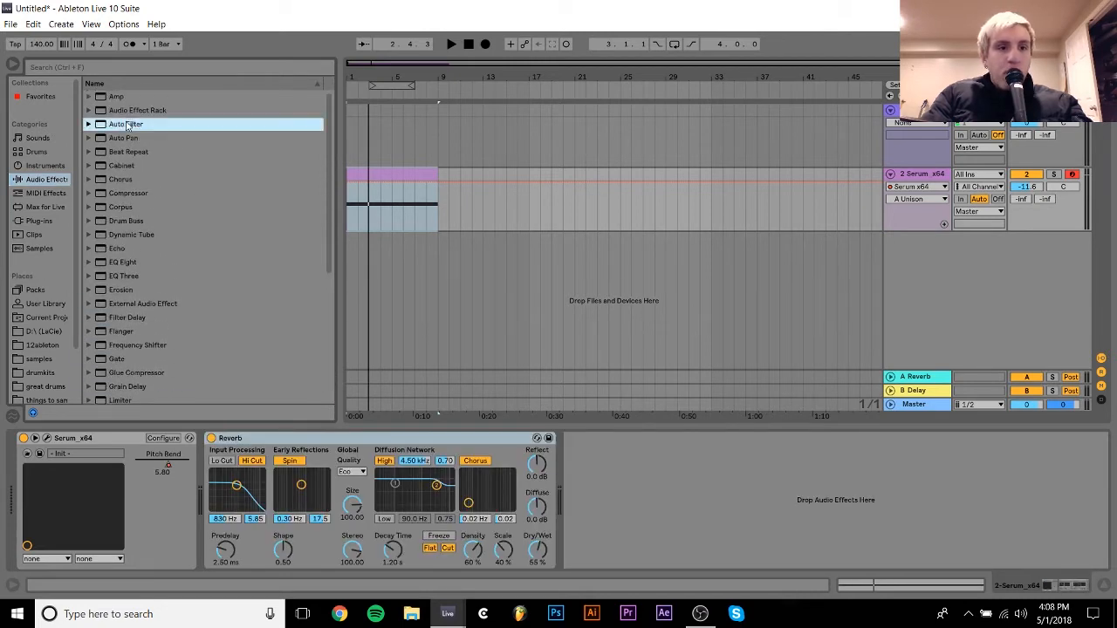
pyautogui.doubleClick(129, 125)
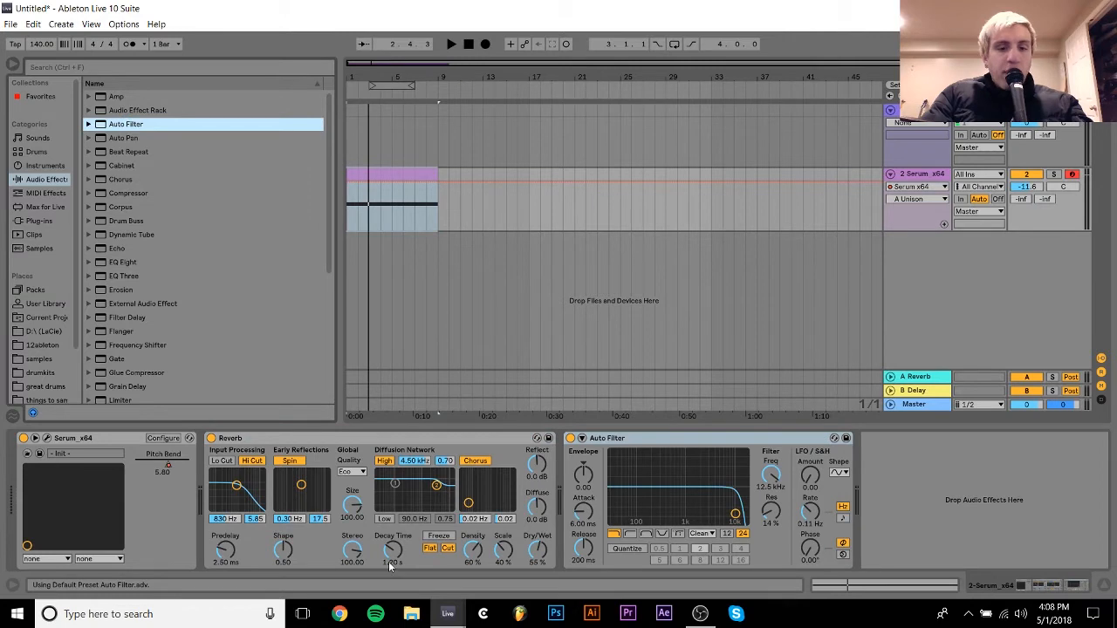
pyautogui.moveTo(393, 548); pyautogui.dragTo(393, 515)
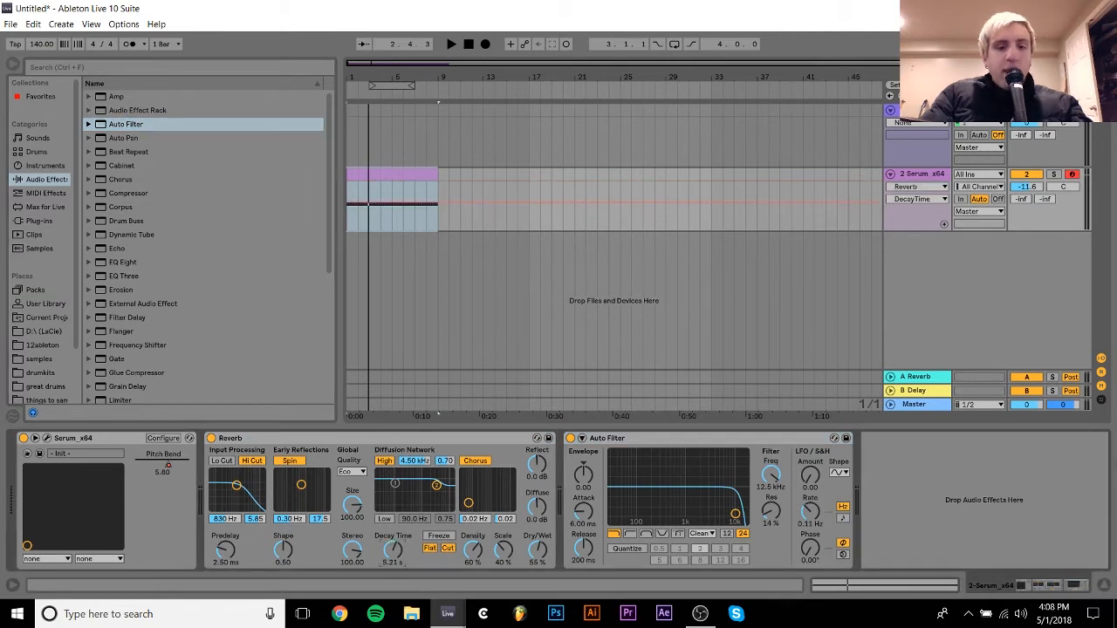
# - Group the Reverb and Auto Filter devices together into an Audio Effect Rack
pyautogui.click(431, 439)
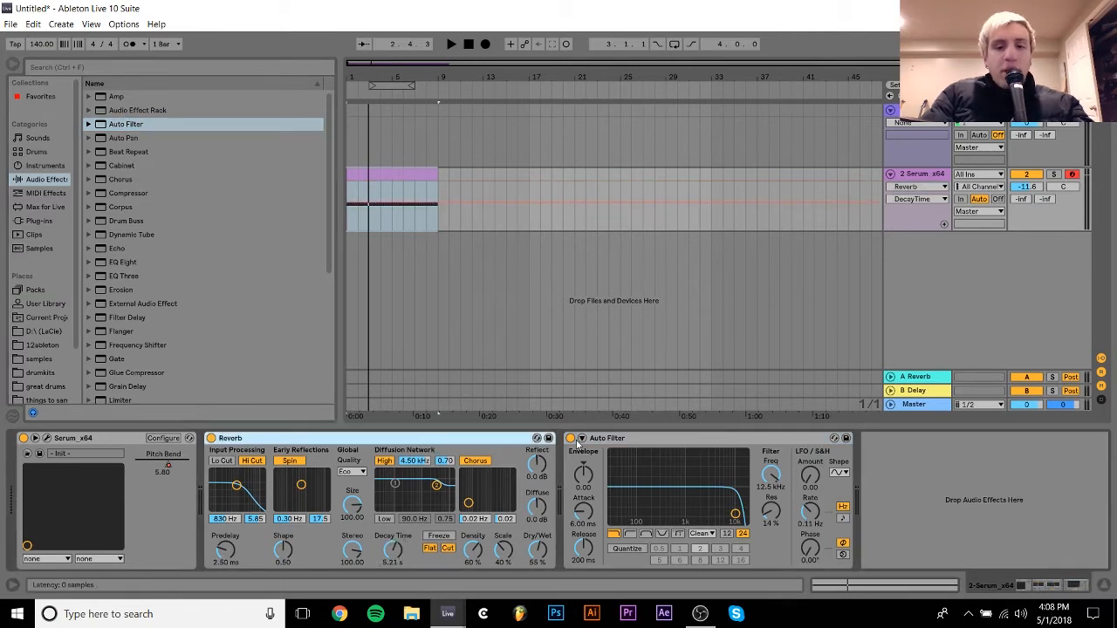
pyautogui.keyDown('shift'); pyautogui.click(650, 438); pyautogui.keyUp('shift')
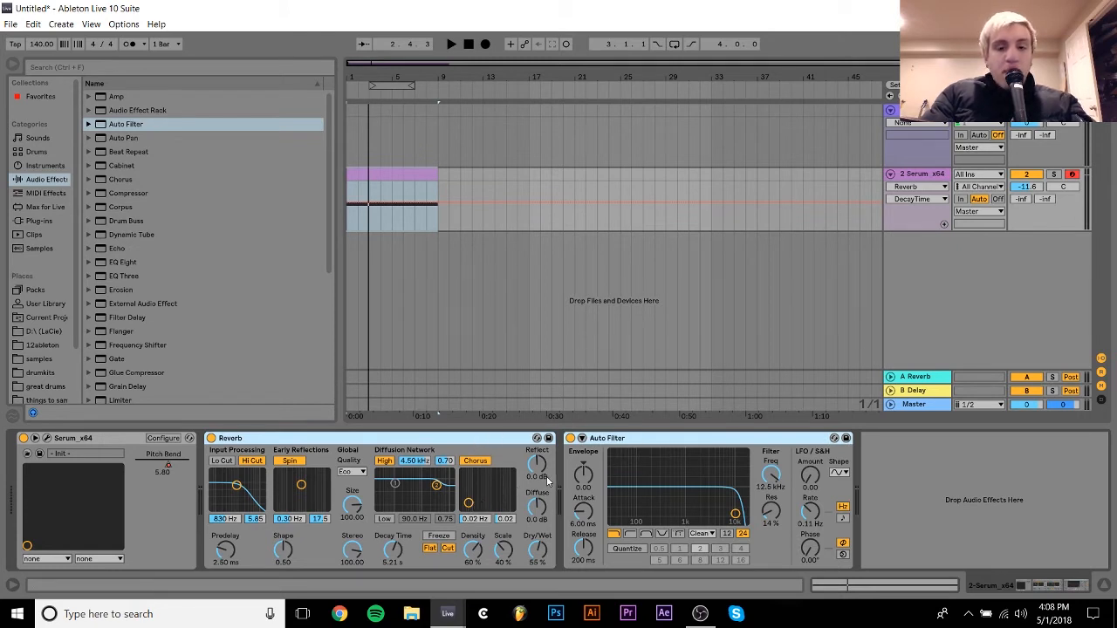
pyautogui.hotkey('ctrl', 'g')
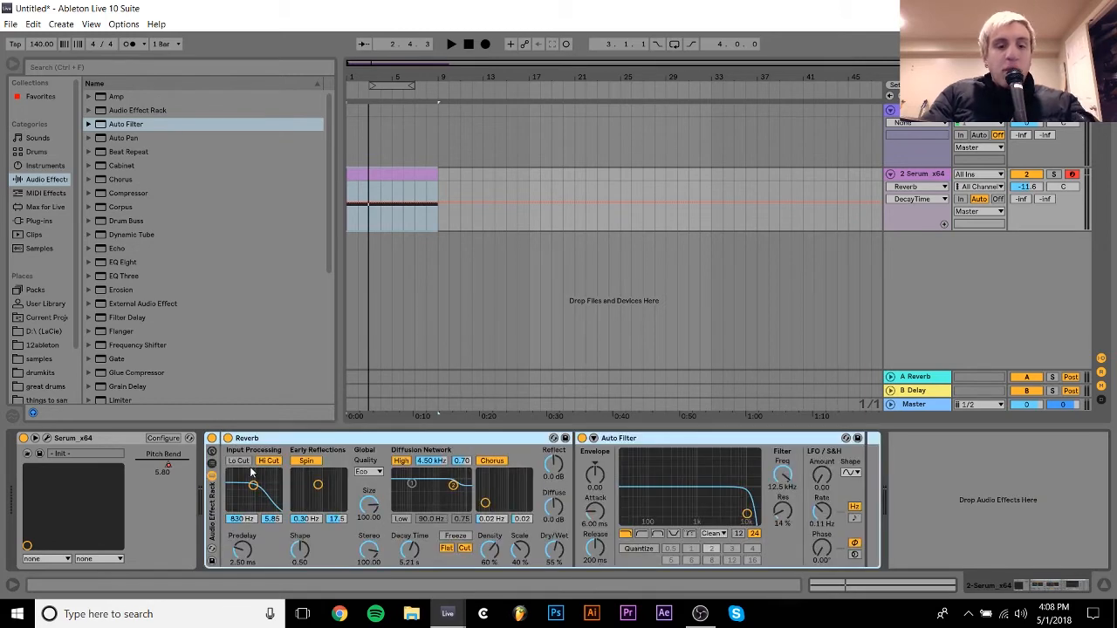
# - Map the Reverb's Dry/Wet and the Auto Filter's frequency and resonance to Macro 1, and switch the filter to high-pass
pyautogui.rightClick(556, 559)
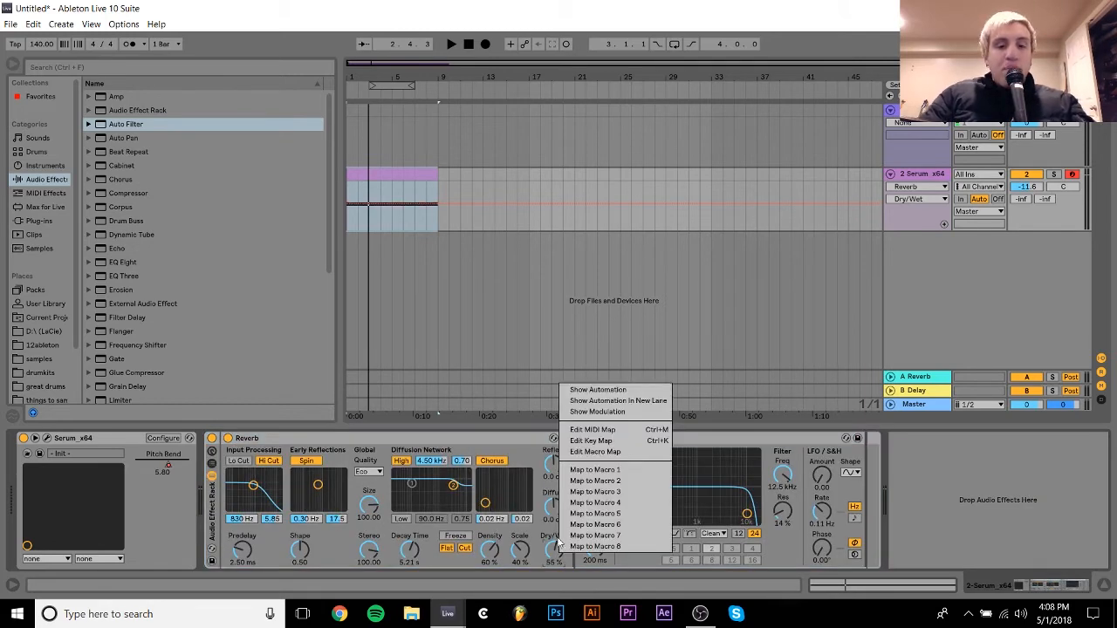
pyautogui.click(586, 472)
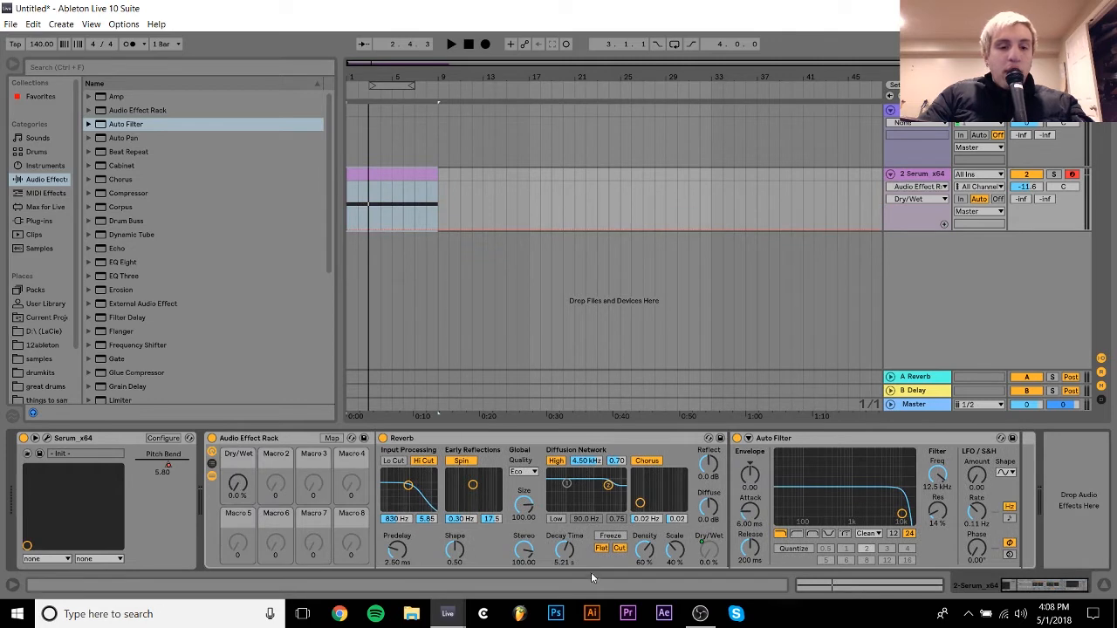
pyautogui.rightClick(933, 479)
pyautogui.click(976, 392)
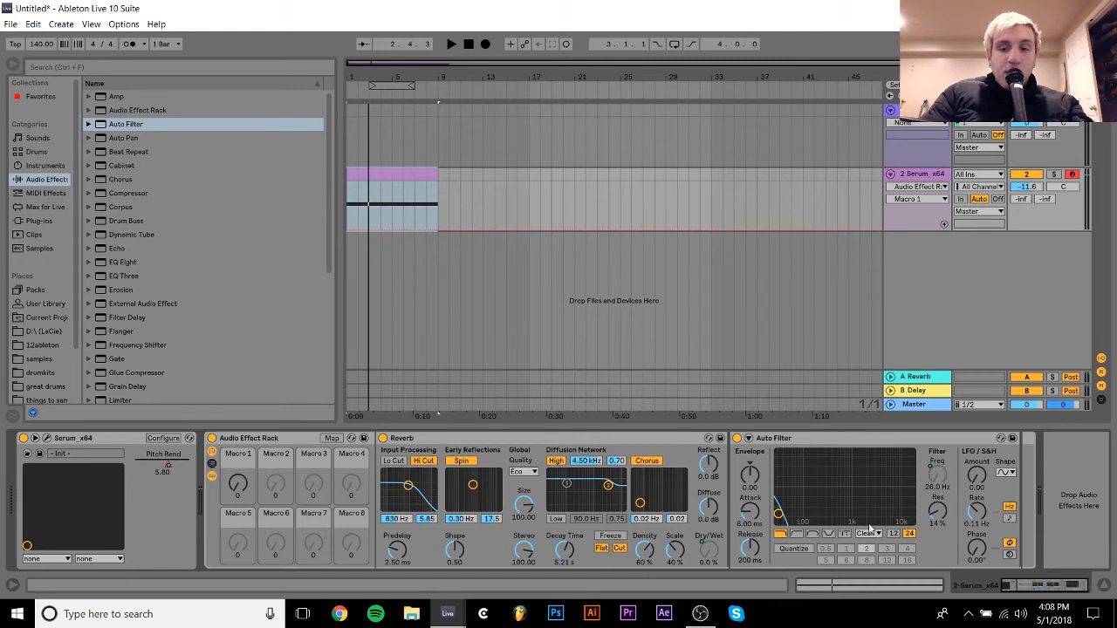
pyautogui.rightClick(938, 512)
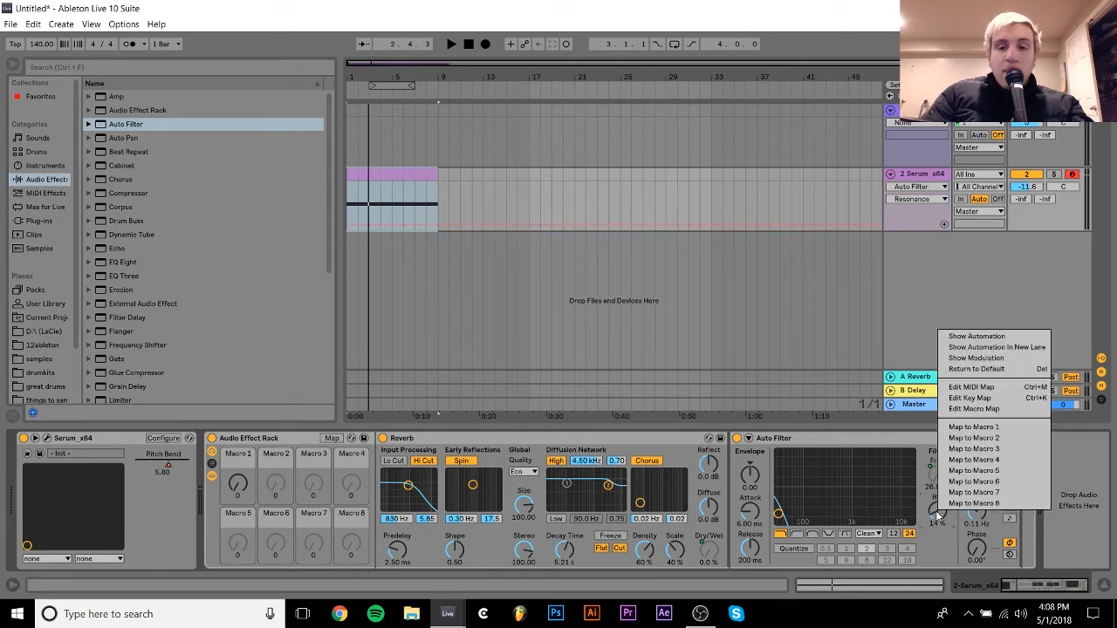
pyautogui.click(976, 428)
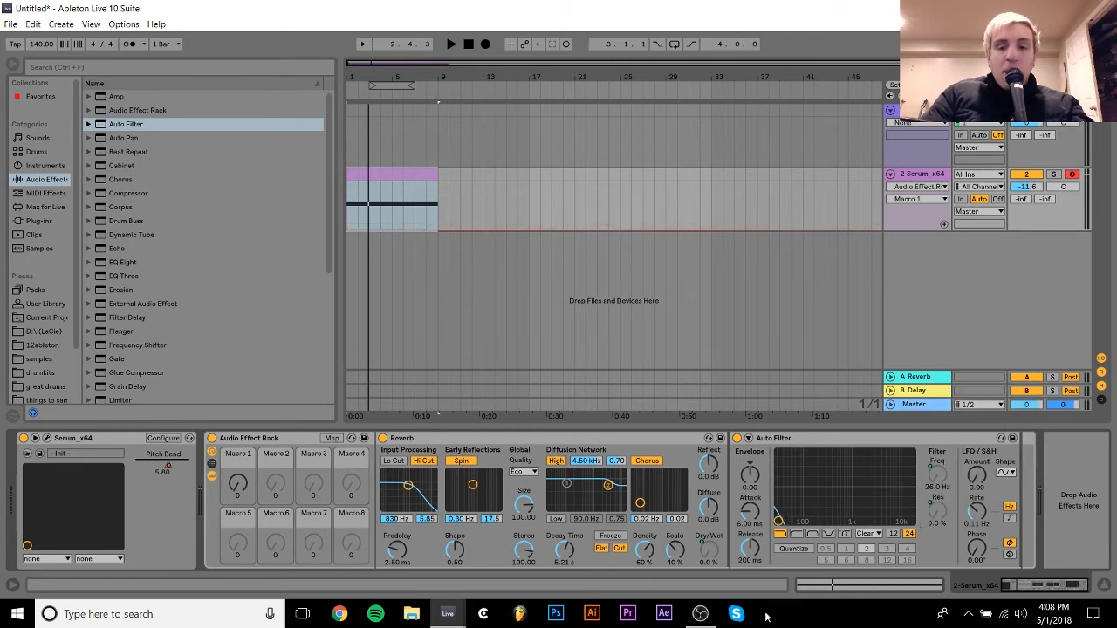
pyautogui.click(802, 534)
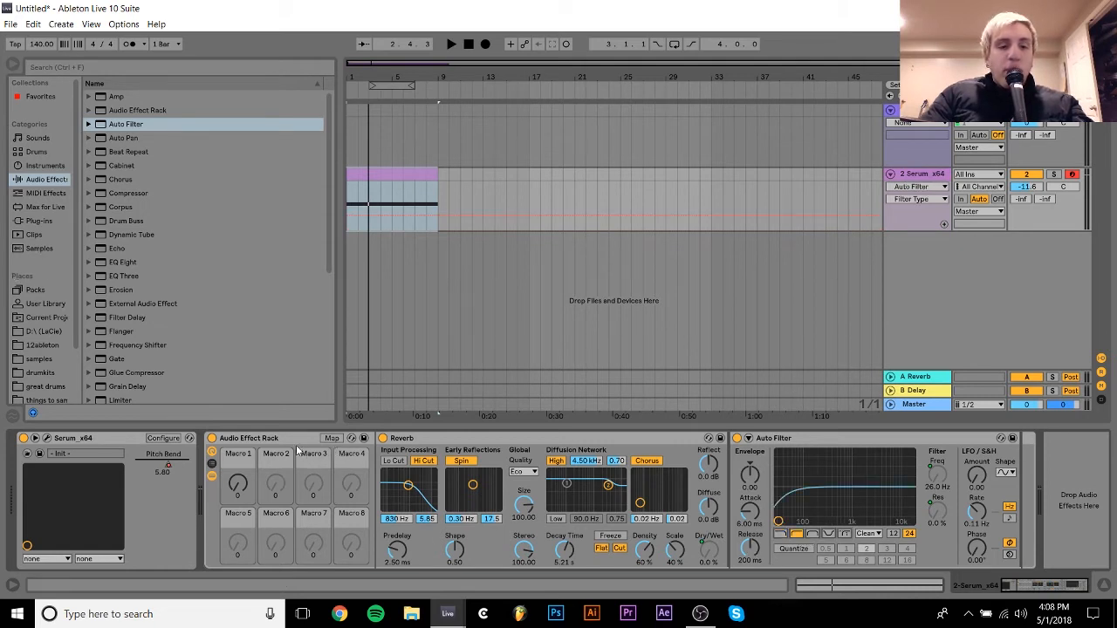
# - Show the rack's macro mappings, set Macro 1 to 127 and limit the mapped resonance's maximum to 76 %
pyautogui.click(330, 438)
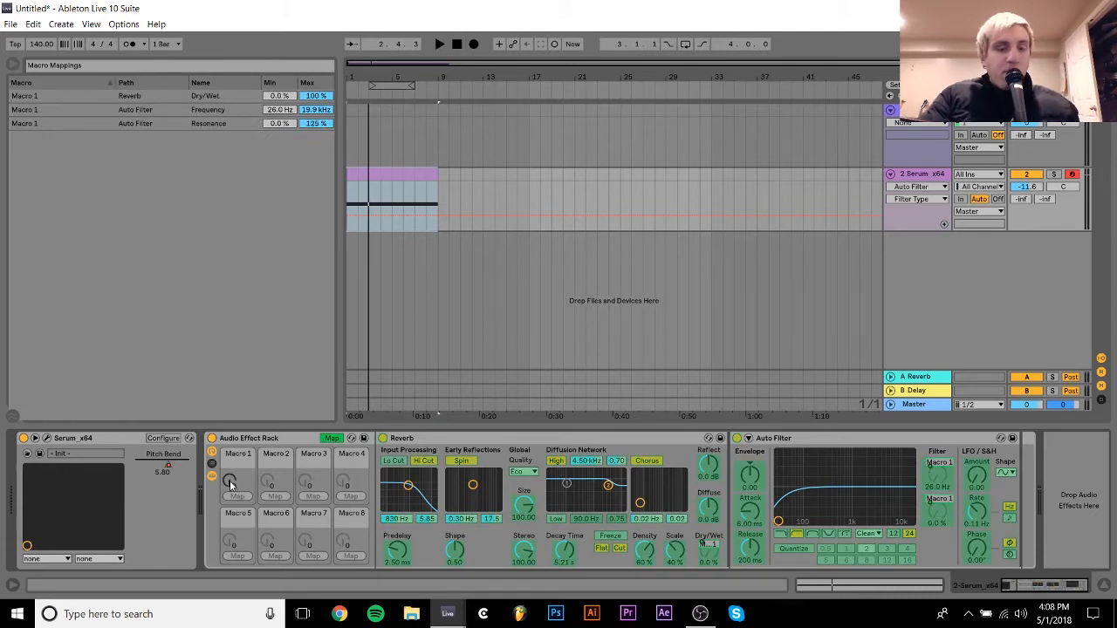
pyautogui.moveTo(231, 485); pyautogui.dragTo(231, 428)
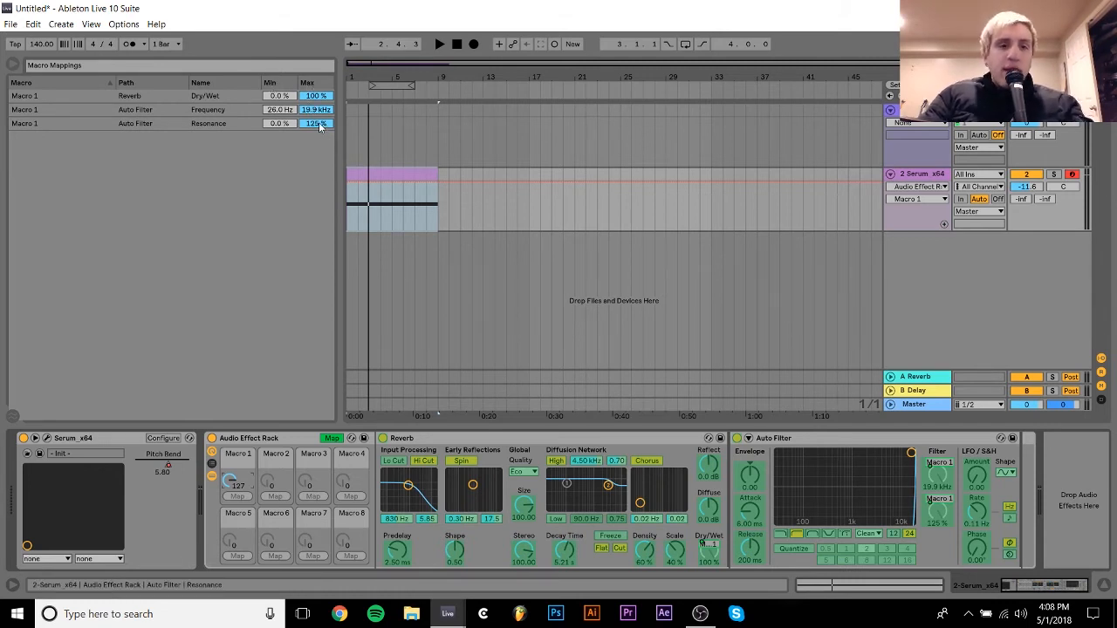
pyautogui.moveTo(319, 122); pyautogui.dragTo(318, 162)
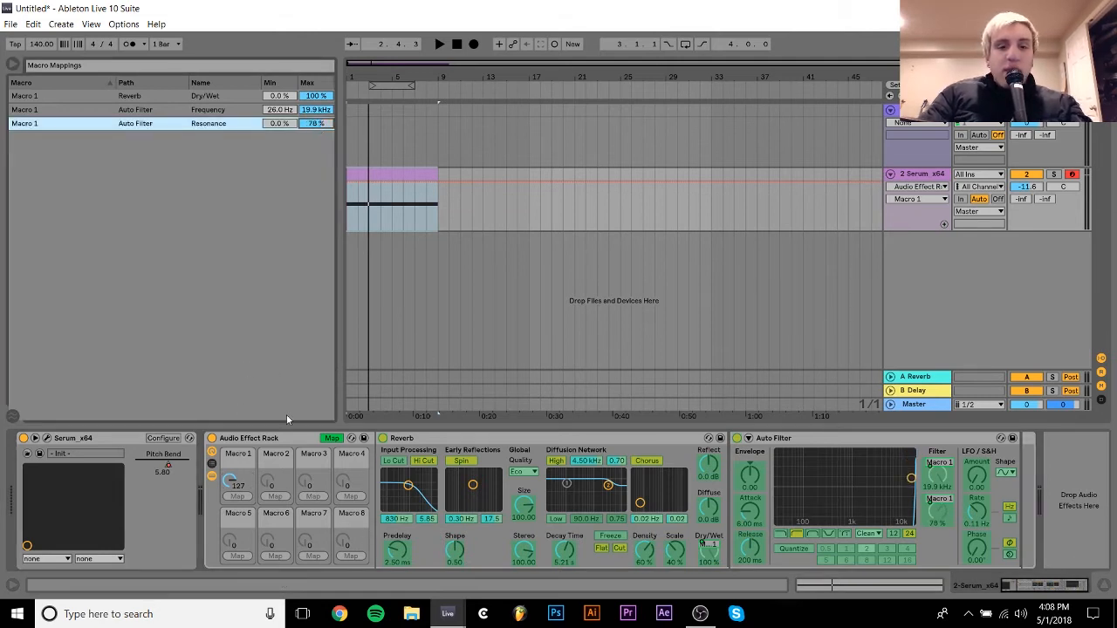
pyautogui.moveTo(315, 124); pyautogui.dragTo(315, 142)
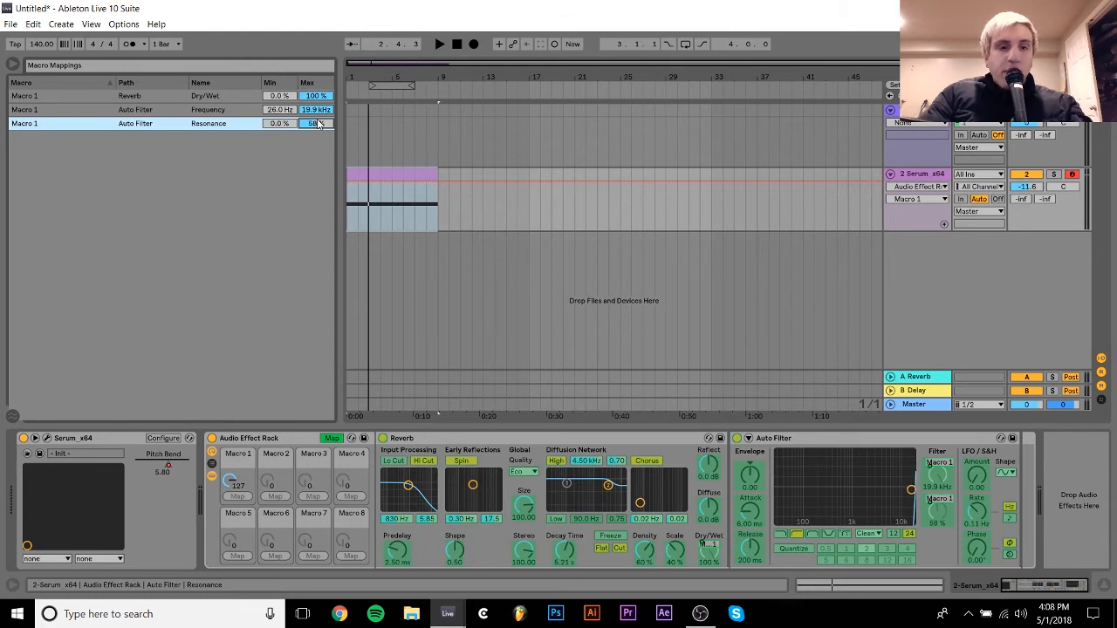
pyautogui.moveTo(315, 124); pyautogui.dragTo(314, 129)
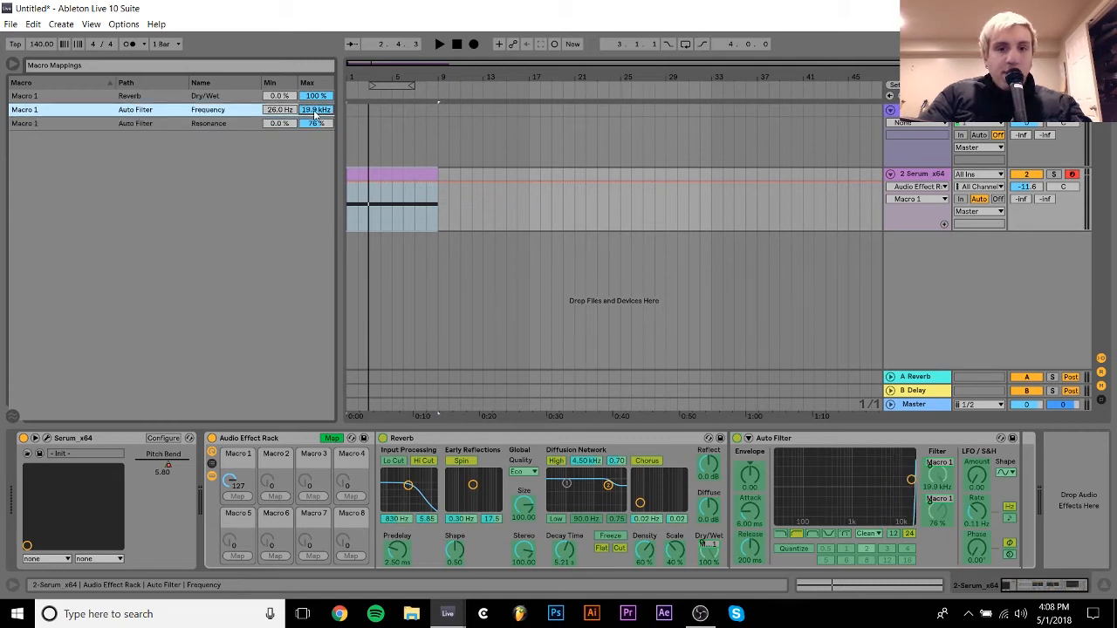
# - Limit the mapped filter frequency's maximum to 4.20 kHz during playback, then return Macro 1 to 0 and leave macro mapping
pyautogui.press('space')
pyautogui.moveTo(315, 114); pyautogui.dragTo(315, 135)
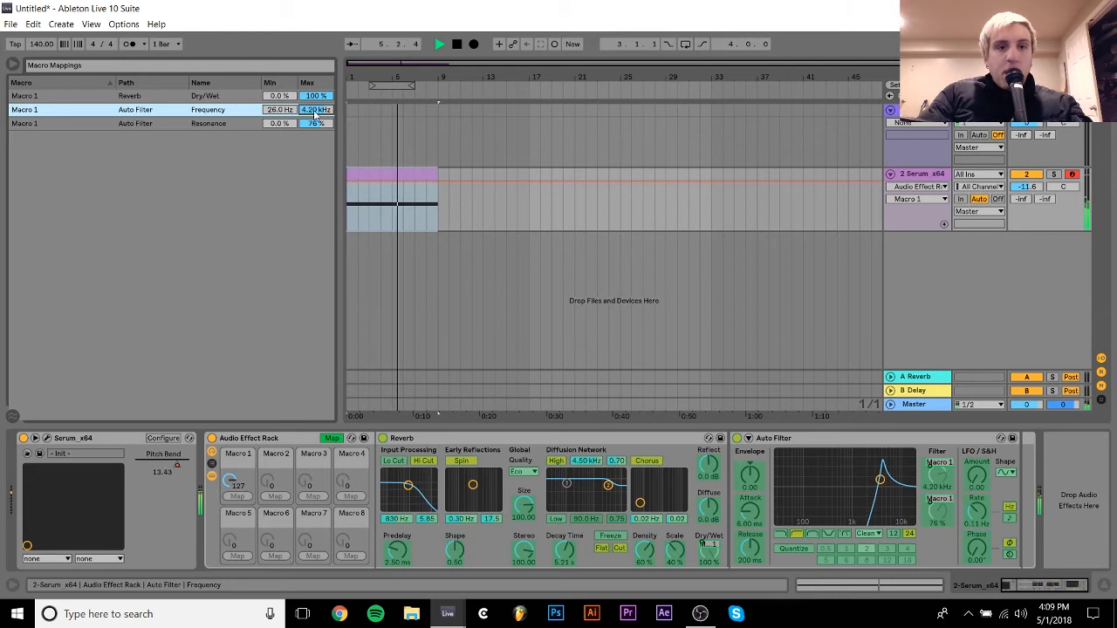
pyautogui.press('space')
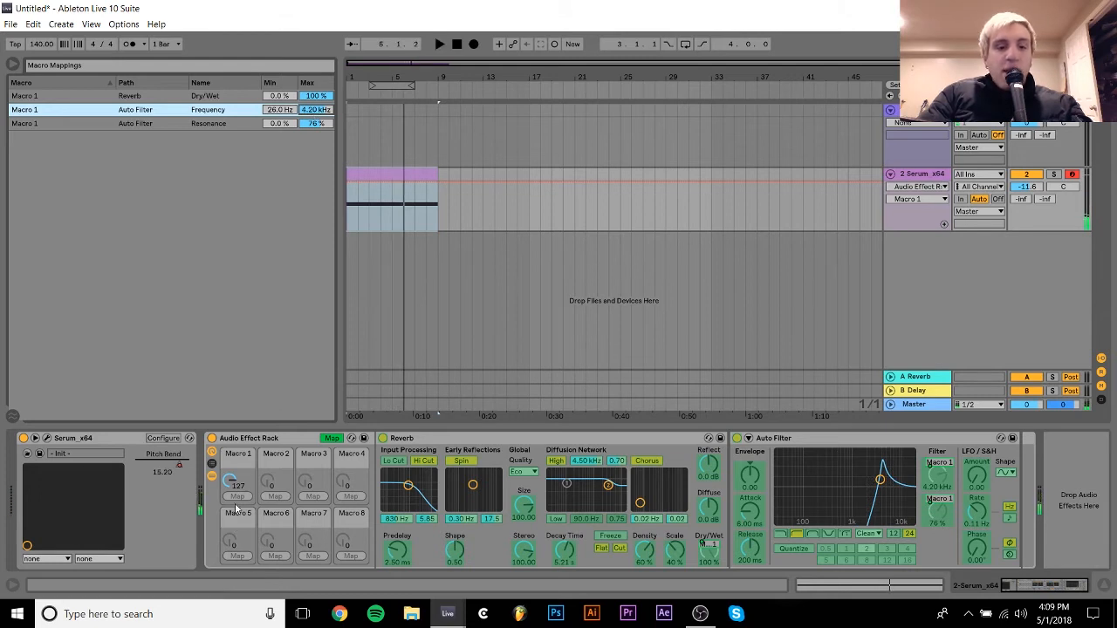
pyautogui.moveTo(230, 481); pyautogui.dragTo(230, 567)
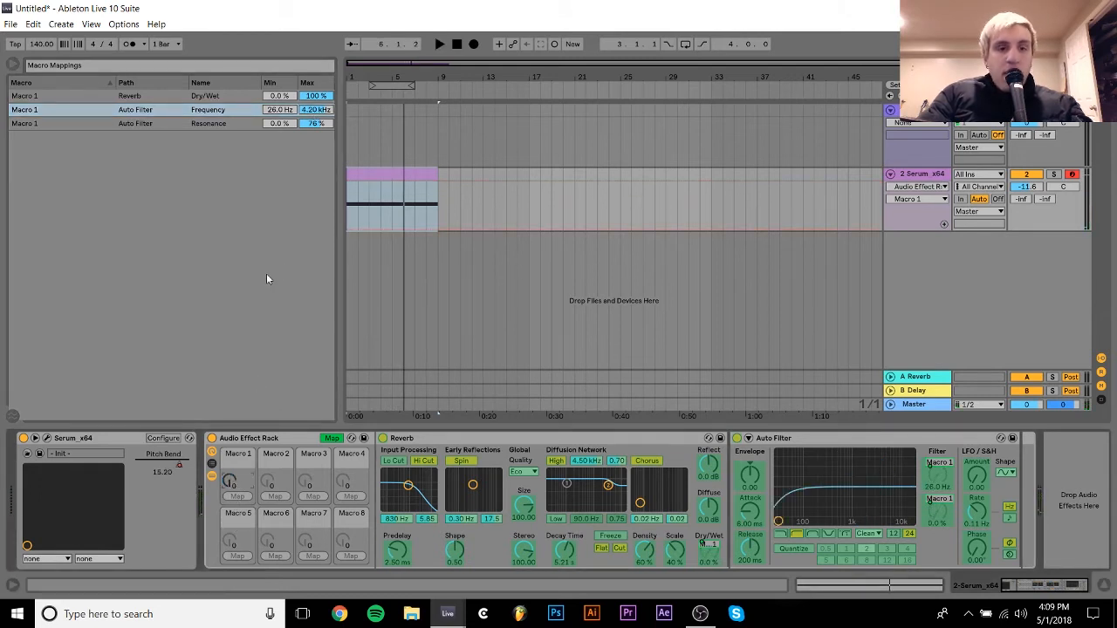
pyautogui.click(332, 439)
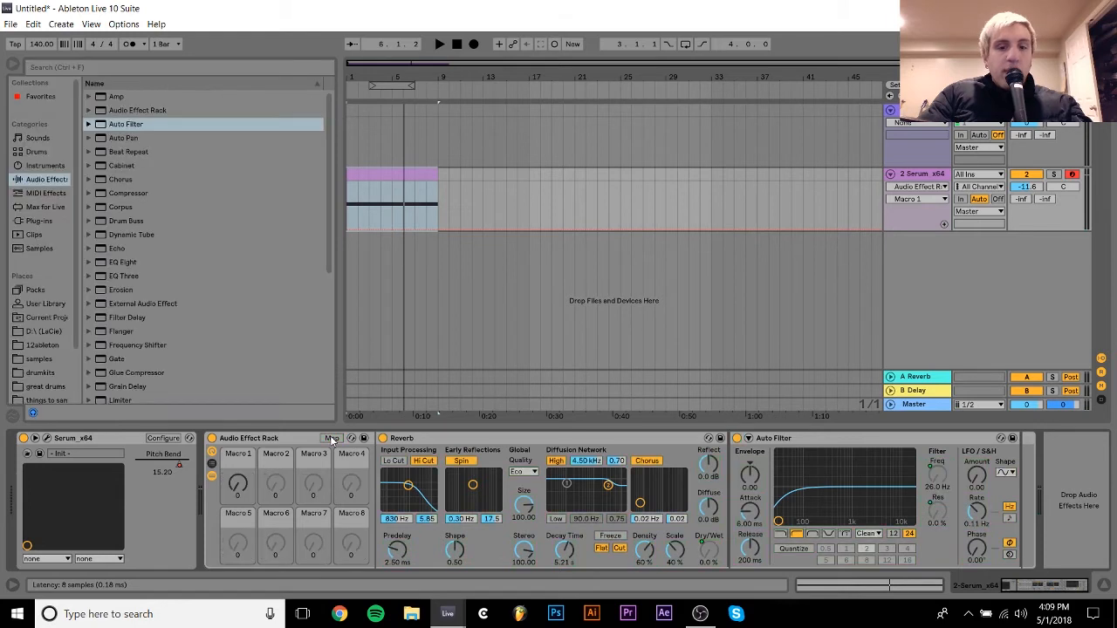
# - Automate Macro 1 on the Serum track to rise from 0 at bar 1 to 127 at the end of the clip
pyautogui.click(241, 496)
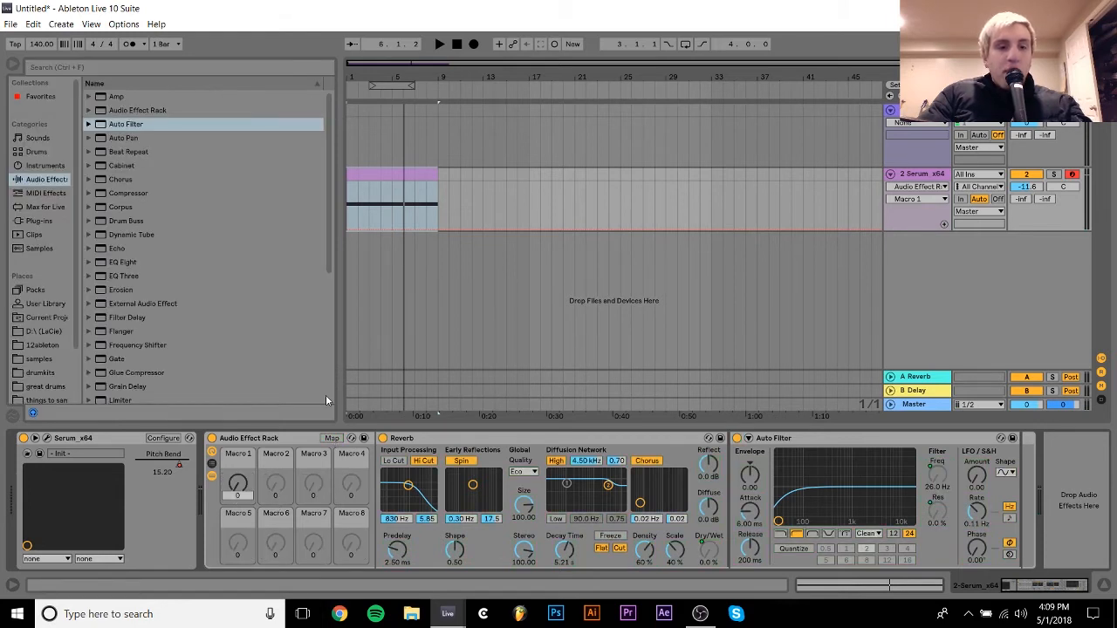
pyautogui.click(348, 229)
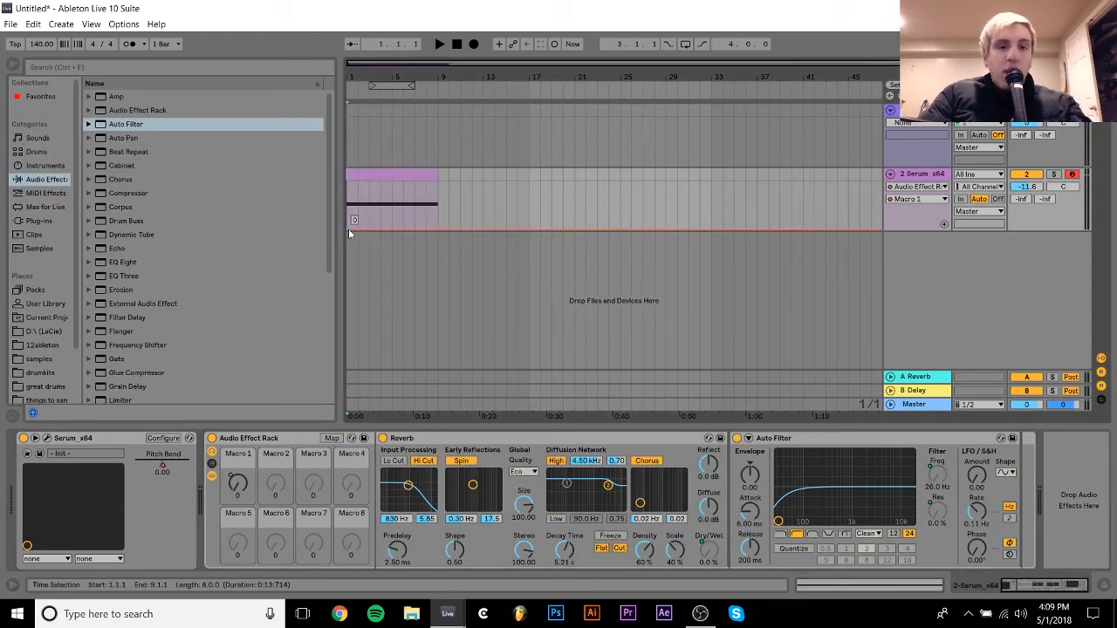
pyautogui.moveTo(439, 228); pyautogui.dragTo(439, 182)
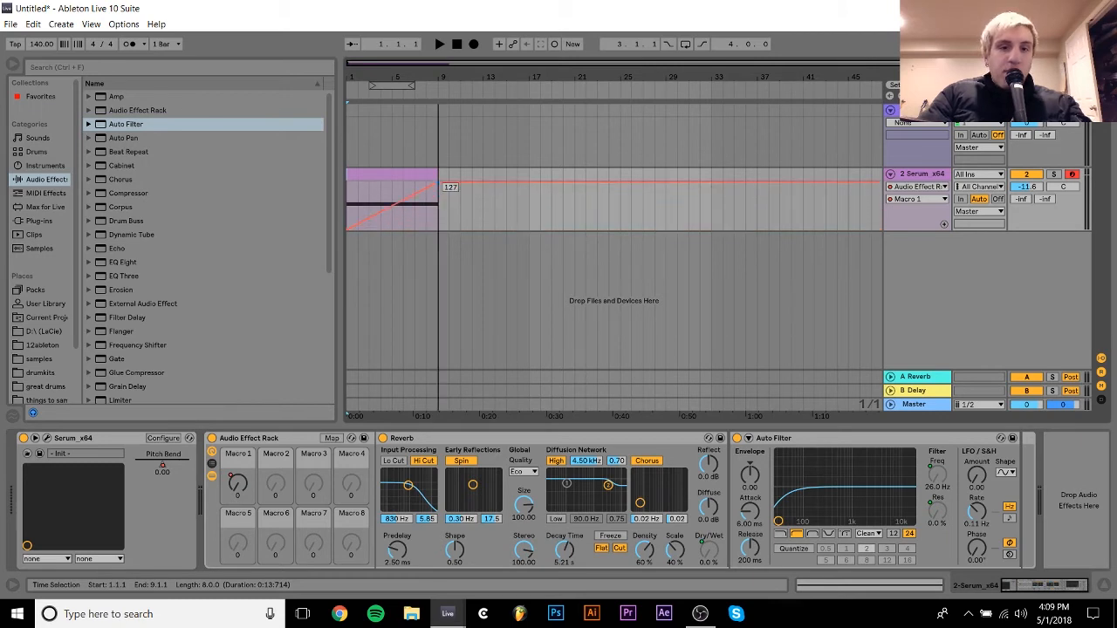
# - Play the clip with the Macro 1 automation and lower its end point to 104
pyautogui.press('space')
pyautogui.click(390, 177)
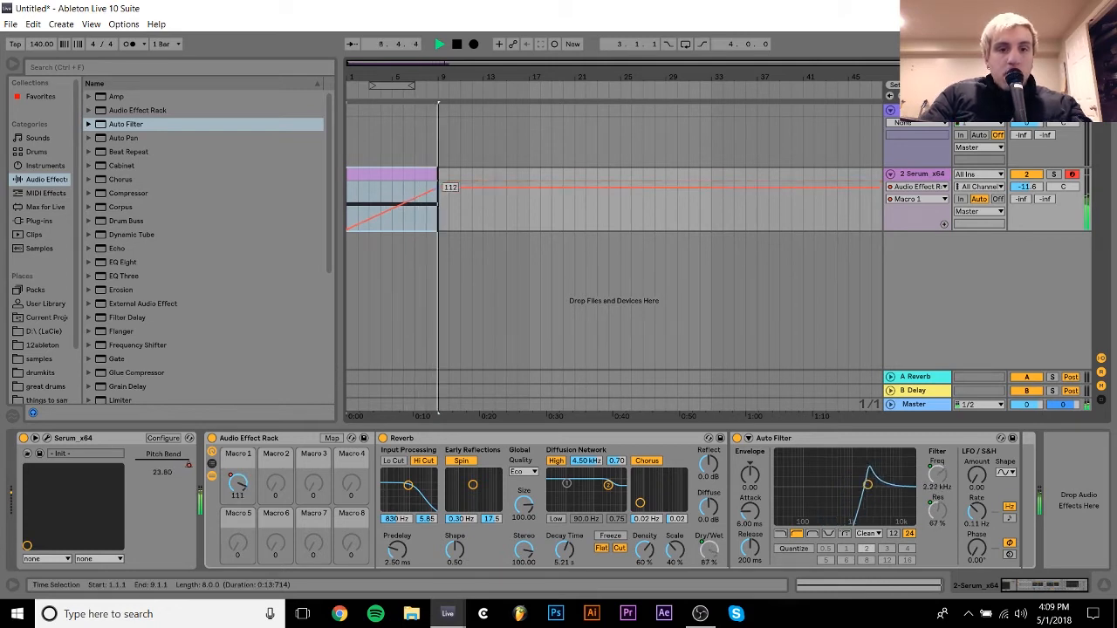
pyautogui.moveTo(439, 185); pyautogui.dragTo(439, 197)
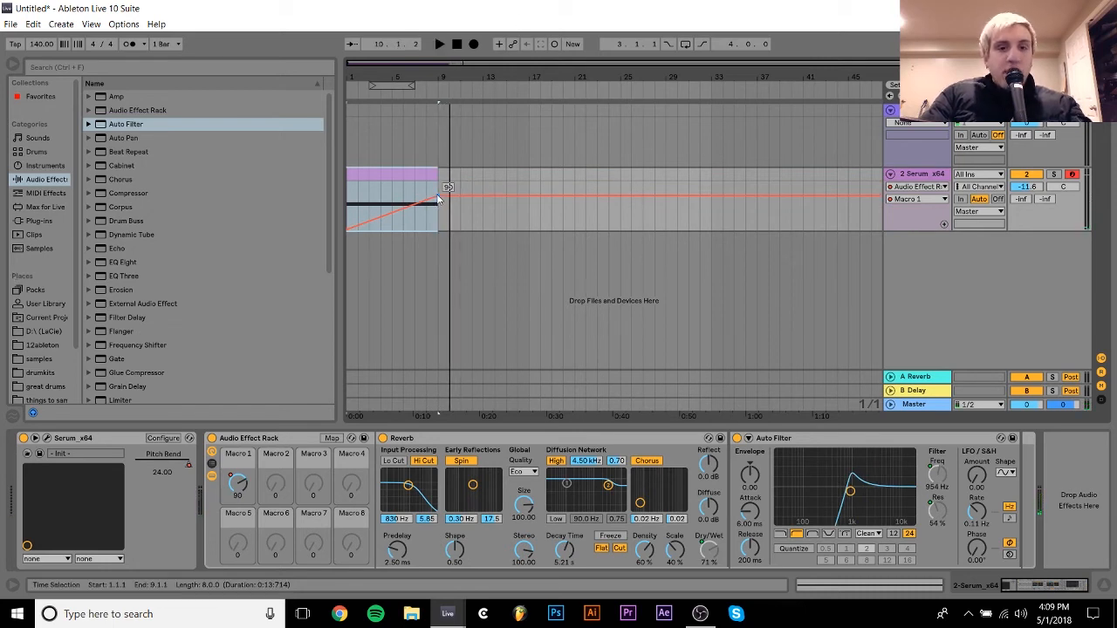
pyautogui.moveTo(439, 199); pyautogui.dragTo(440, 204)
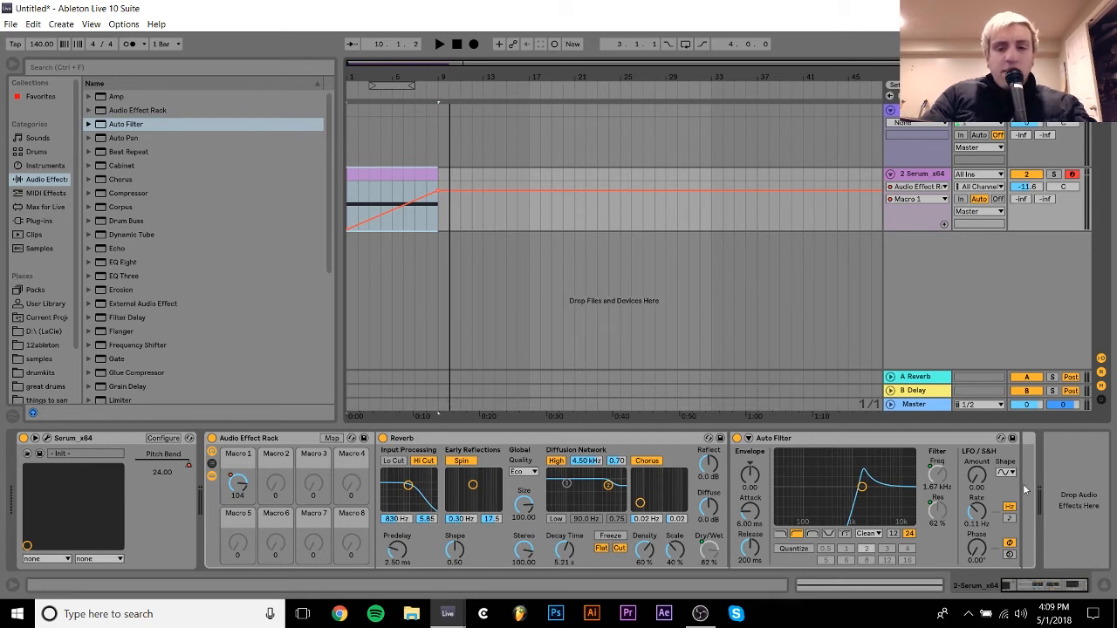
# - Unmap the Auto Filter's resonance from Macro 1 and set it to 71 % while auditioning the clip from bar 7
pyautogui.rightClick(941, 510)
pyautogui.click(996, 425)
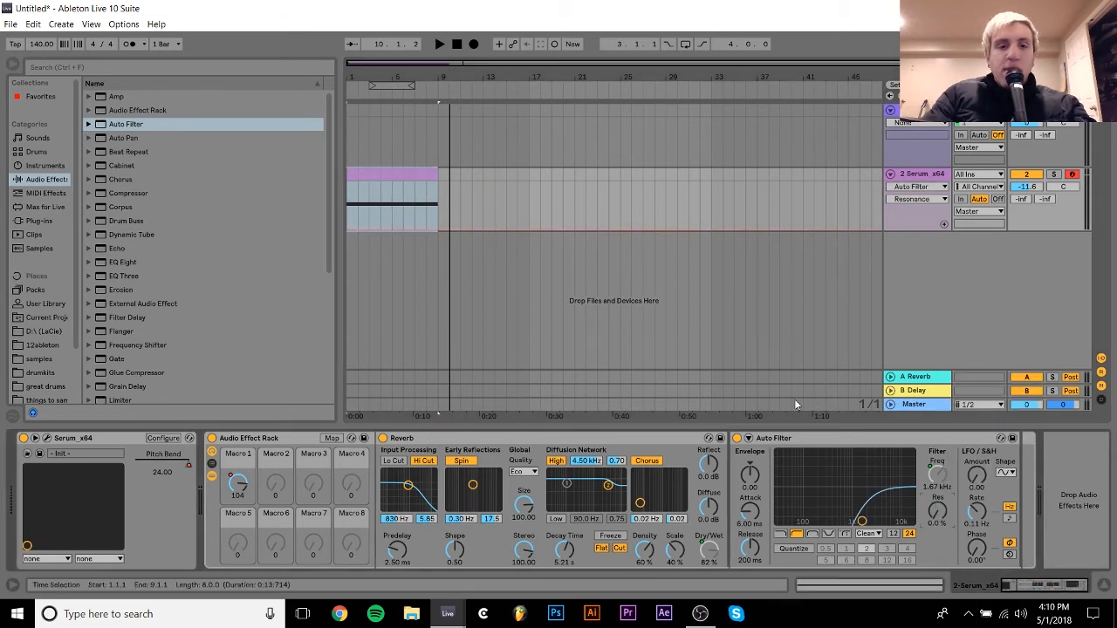
pyautogui.click(415, 214)
pyautogui.press('space')
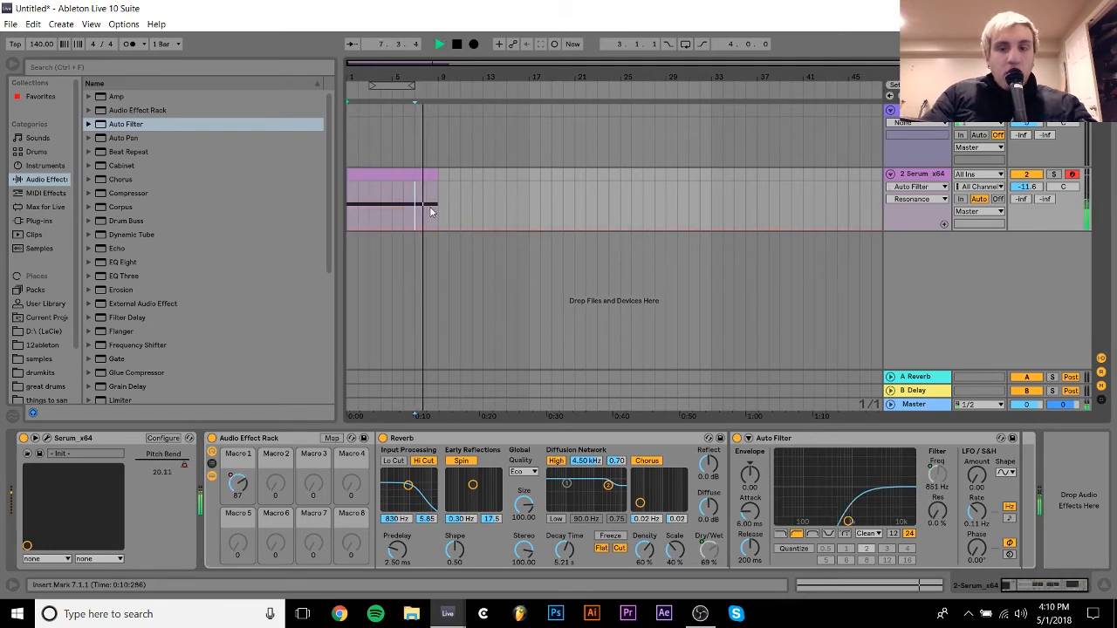
pyautogui.press('space')
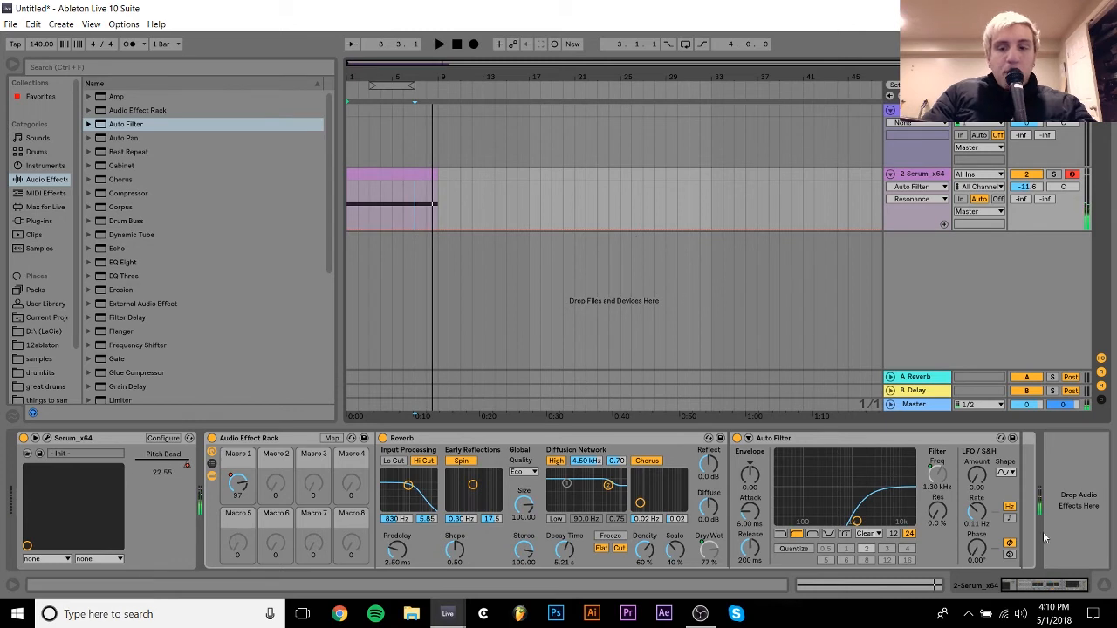
pyautogui.press('space')
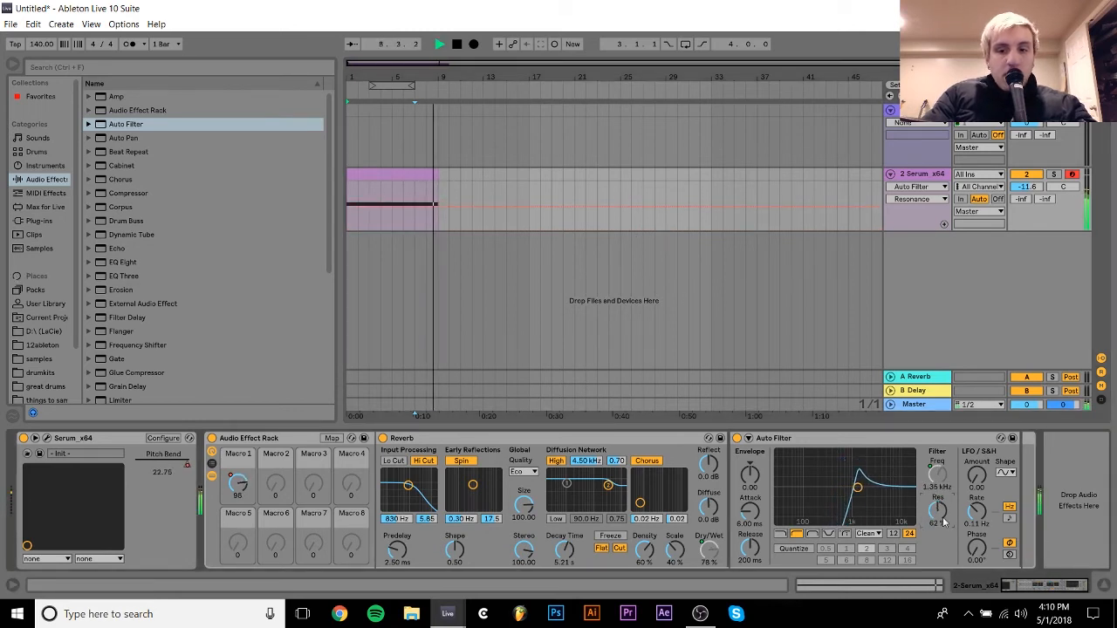
pyautogui.press('space')
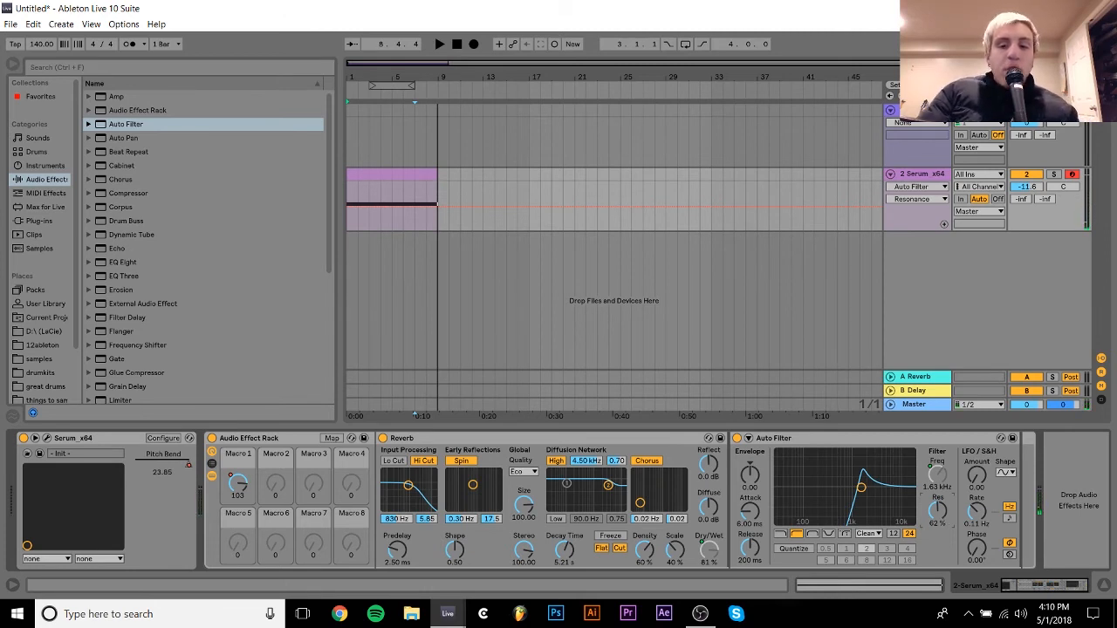
pyautogui.moveTo(938, 511); pyautogui.dragTo(938, 502)
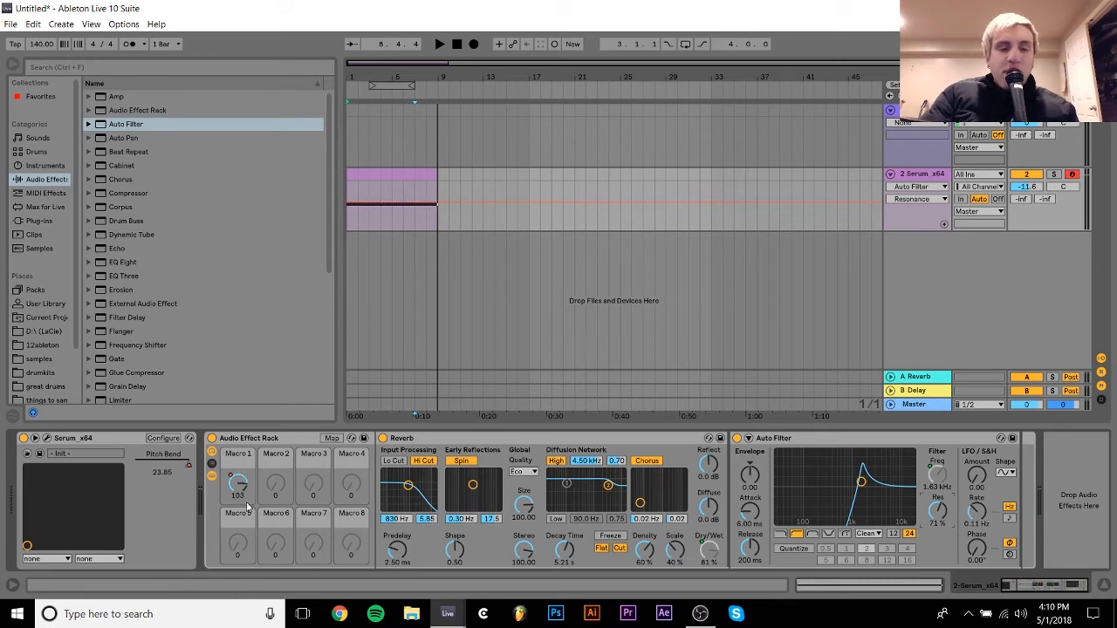
# - Play the clip from bar 1 to audition the filter sweep with the fixed resonance
pyautogui.click(374, 172)
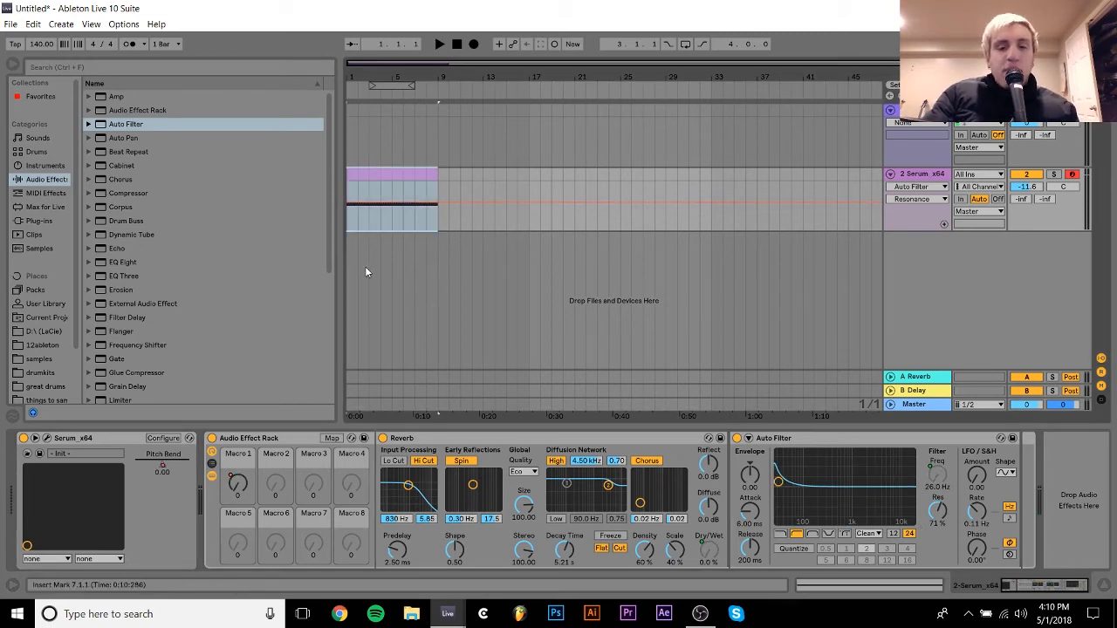
pyautogui.press('space')
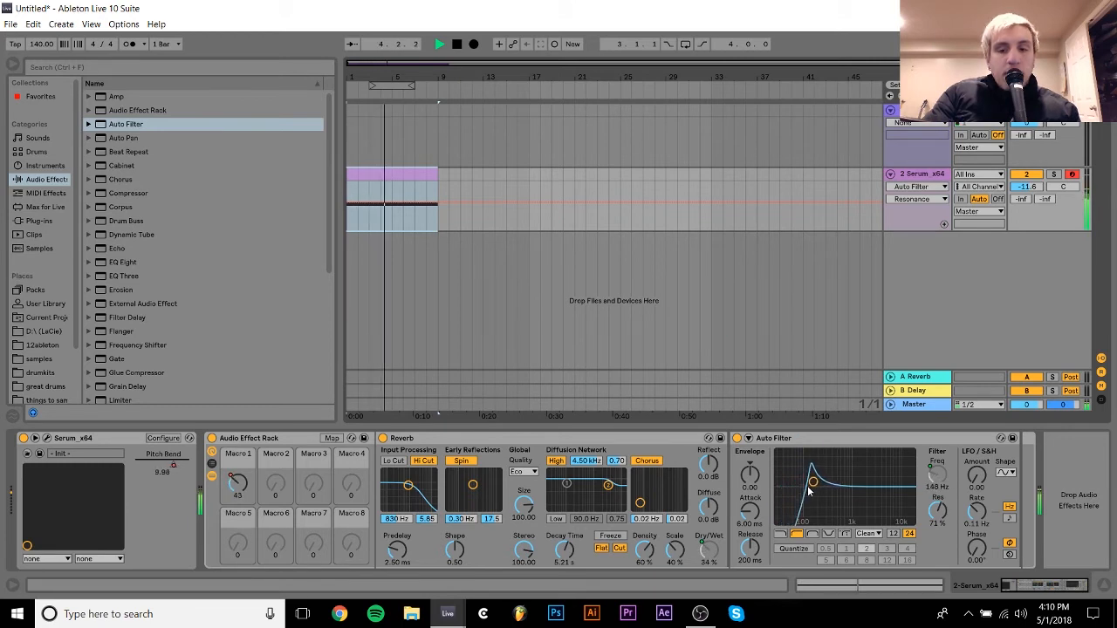
pyautogui.press('space')
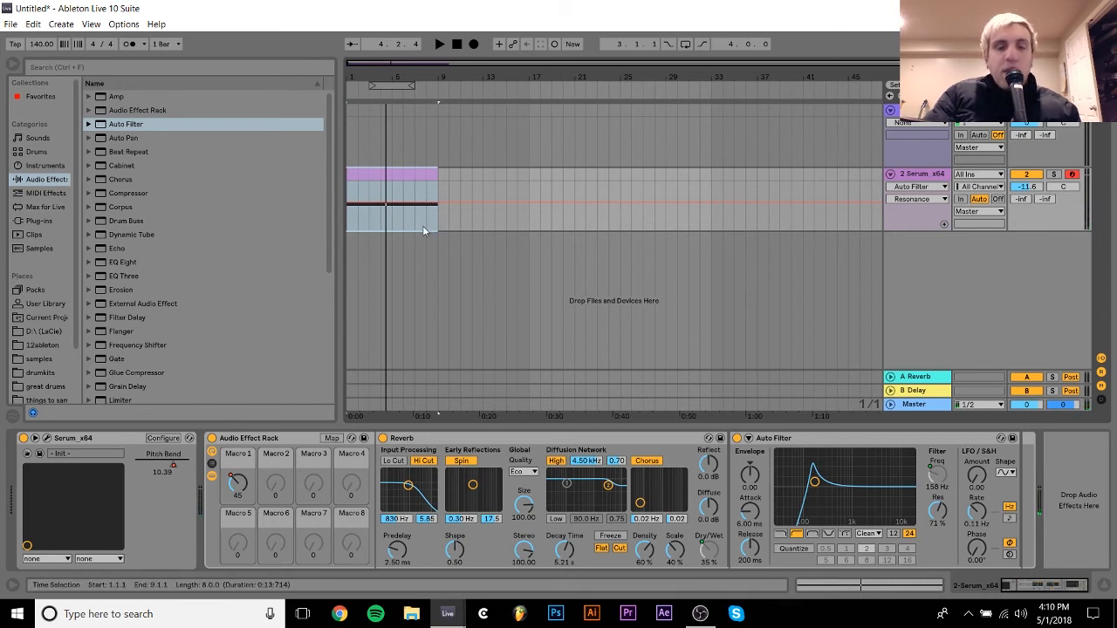
# - Map the Auto Filter's resonance to Macro 1 again and limit its mapped maximum to 75 %
pyautogui.rightClick(937, 510)
pyautogui.click(969, 427)
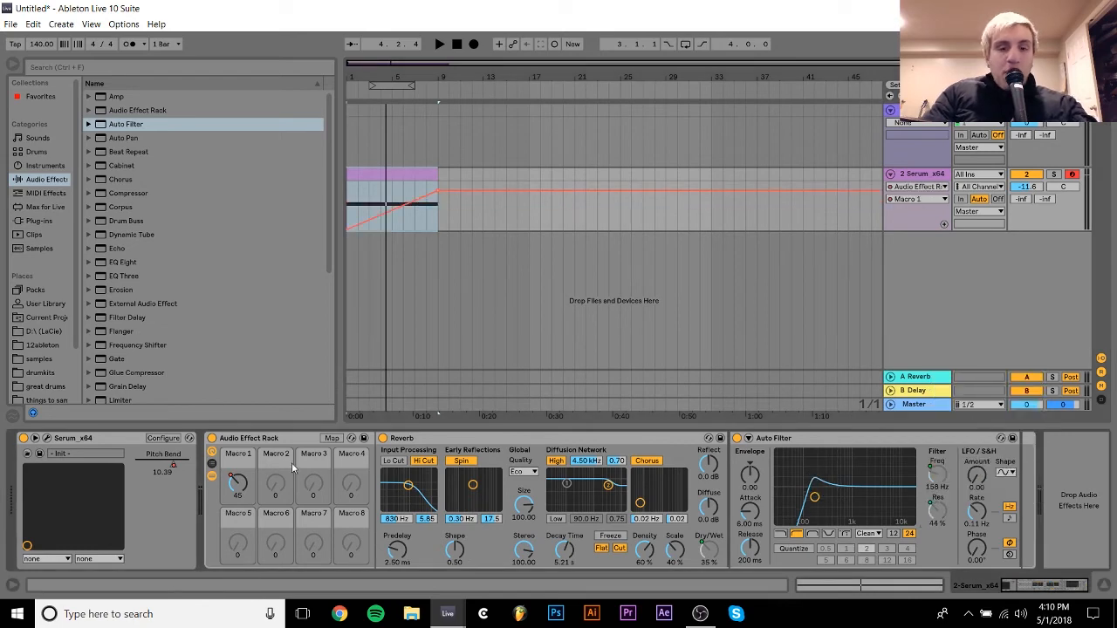
pyautogui.click(331, 438)
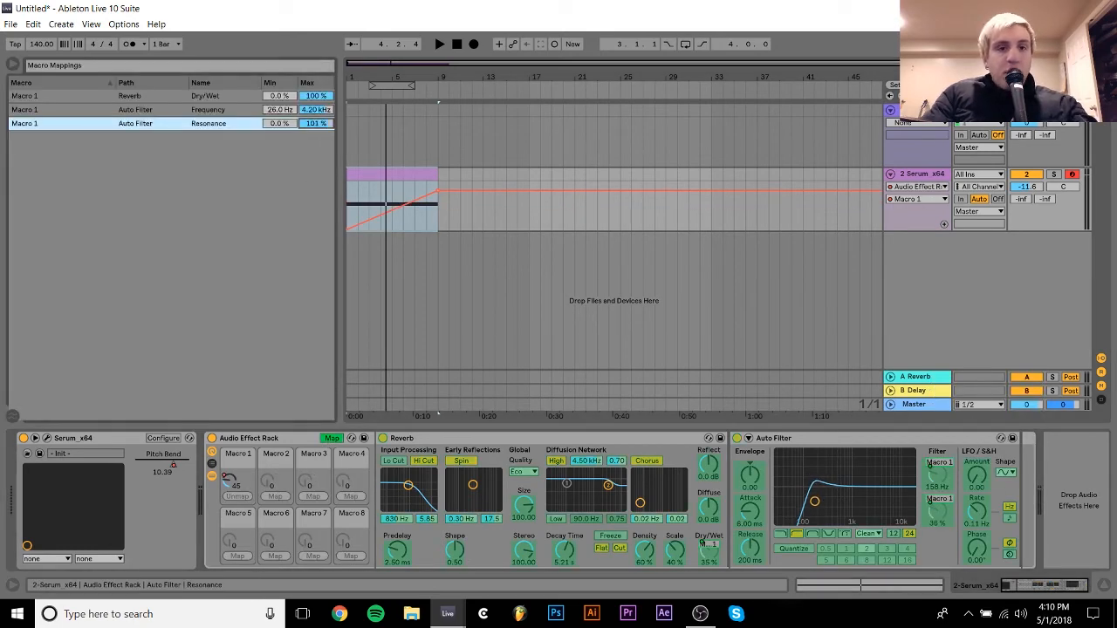
pyautogui.moveTo(316, 123); pyautogui.dragTo(316, 138)
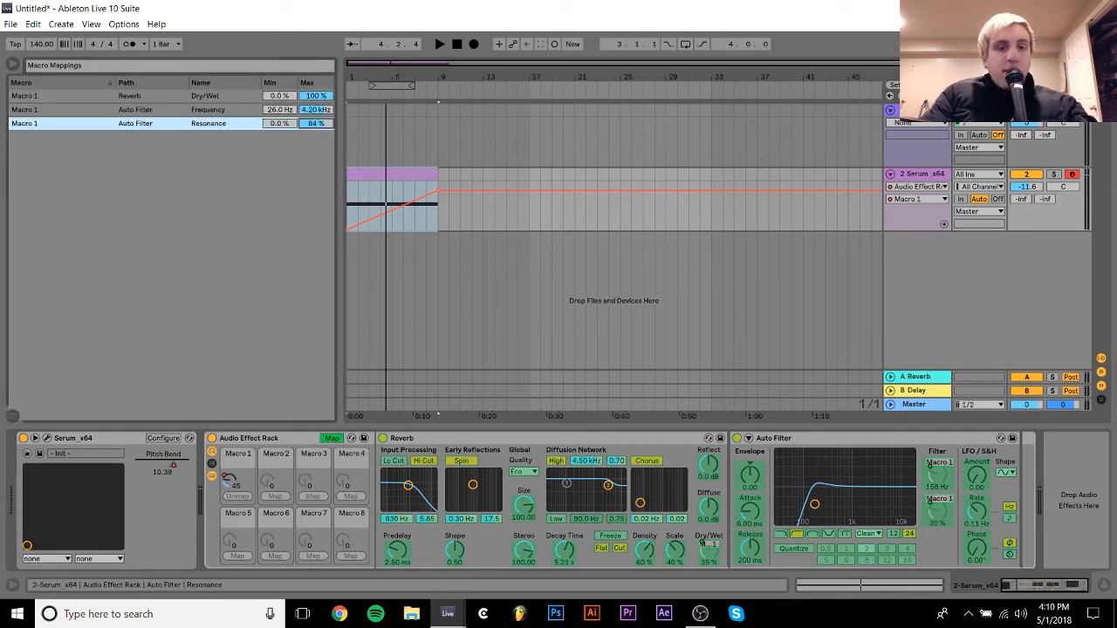
pyautogui.click(330, 439)
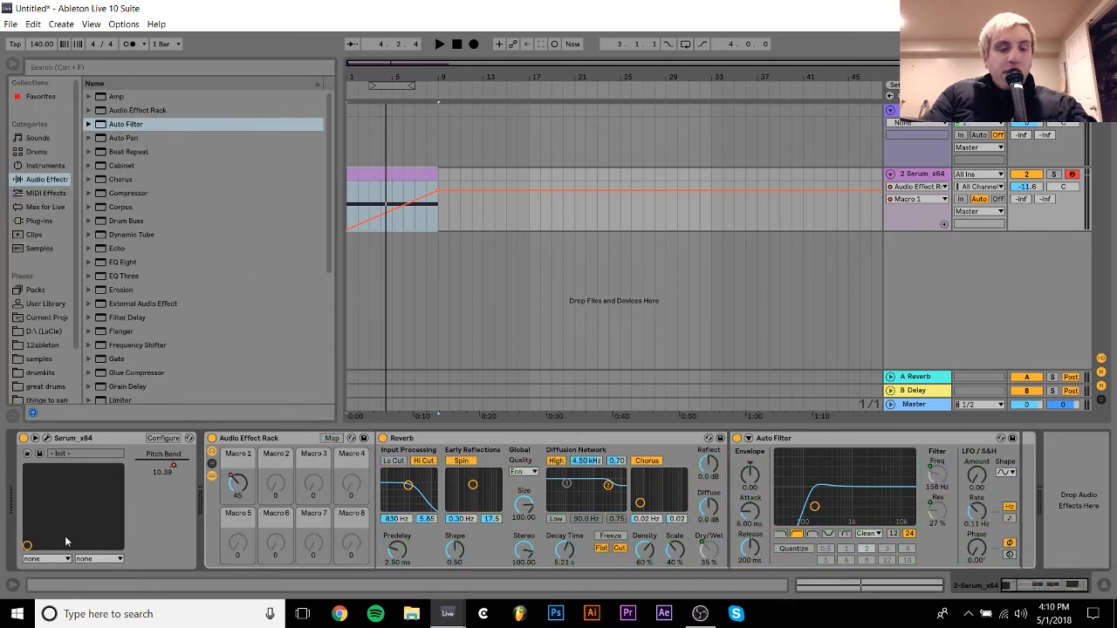
# - Hide the rack's devices, open Serum, and load the Analog Basic Shapes wavetable in Oscillator A at its square-wave position
pyautogui.click(212, 477)
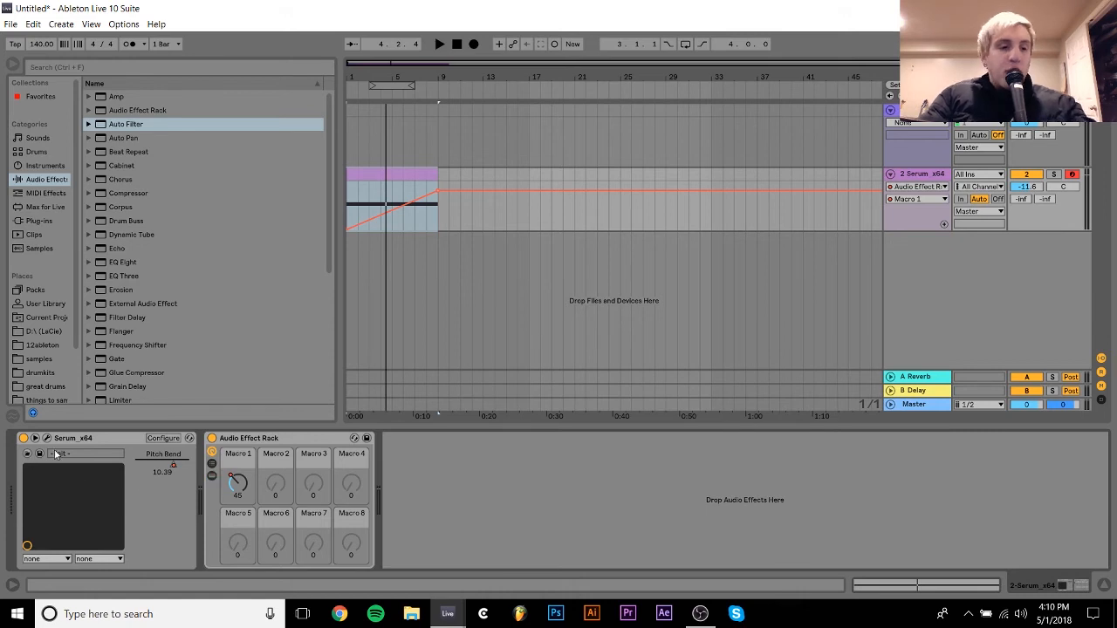
pyautogui.click(46, 438)
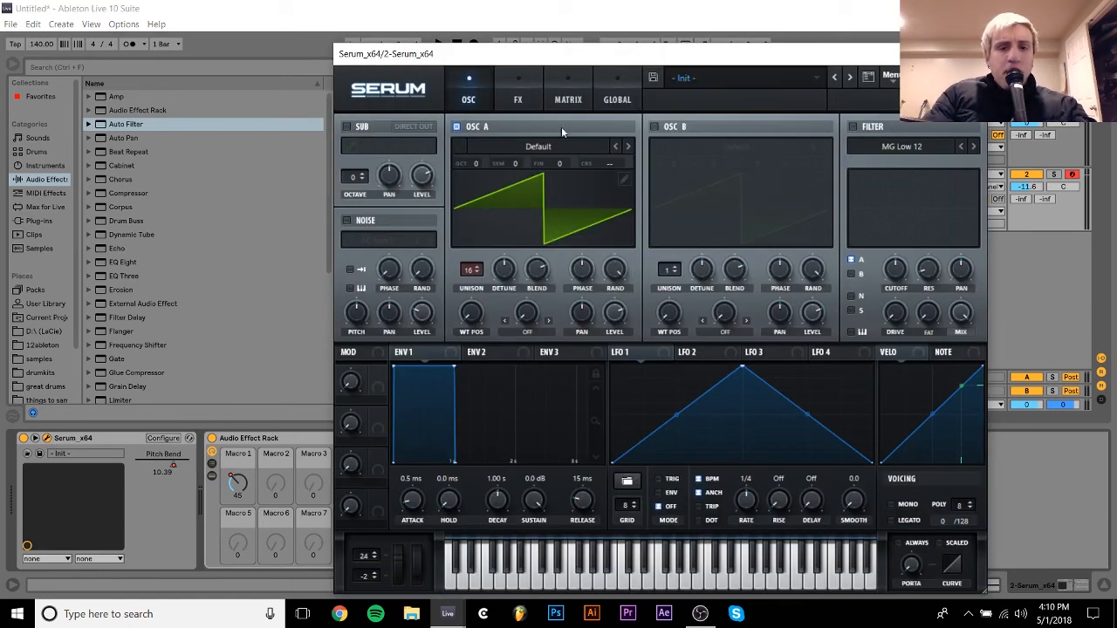
pyautogui.click(538, 145)
pyautogui.moveTo(506, 163)
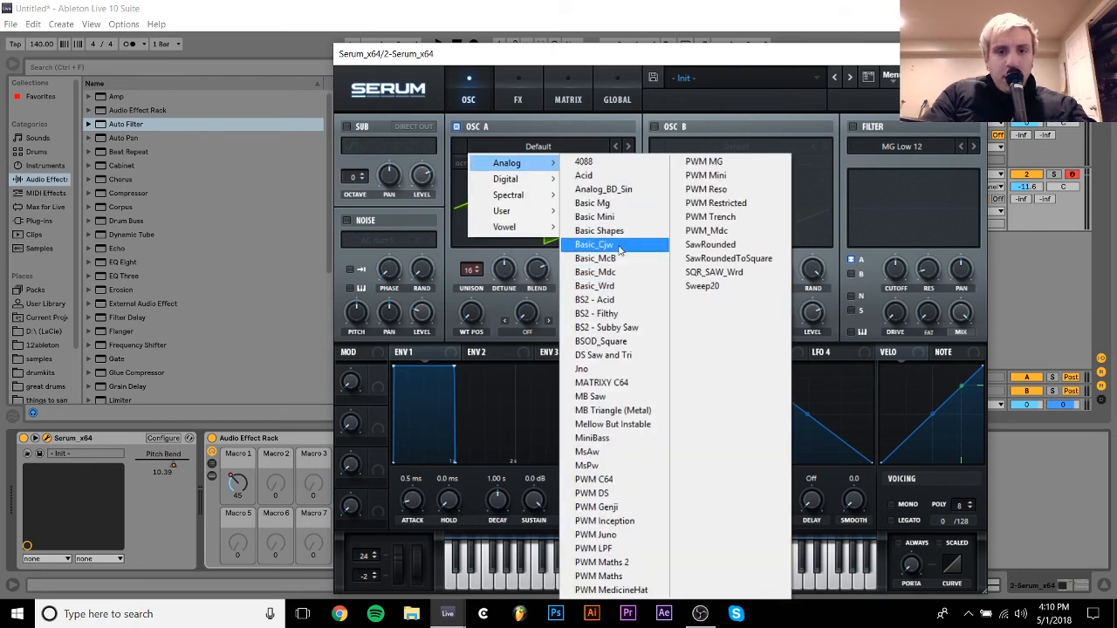
pyautogui.click(600, 230)
pyautogui.moveTo(478, 314); pyautogui.dragTo(489, 240)
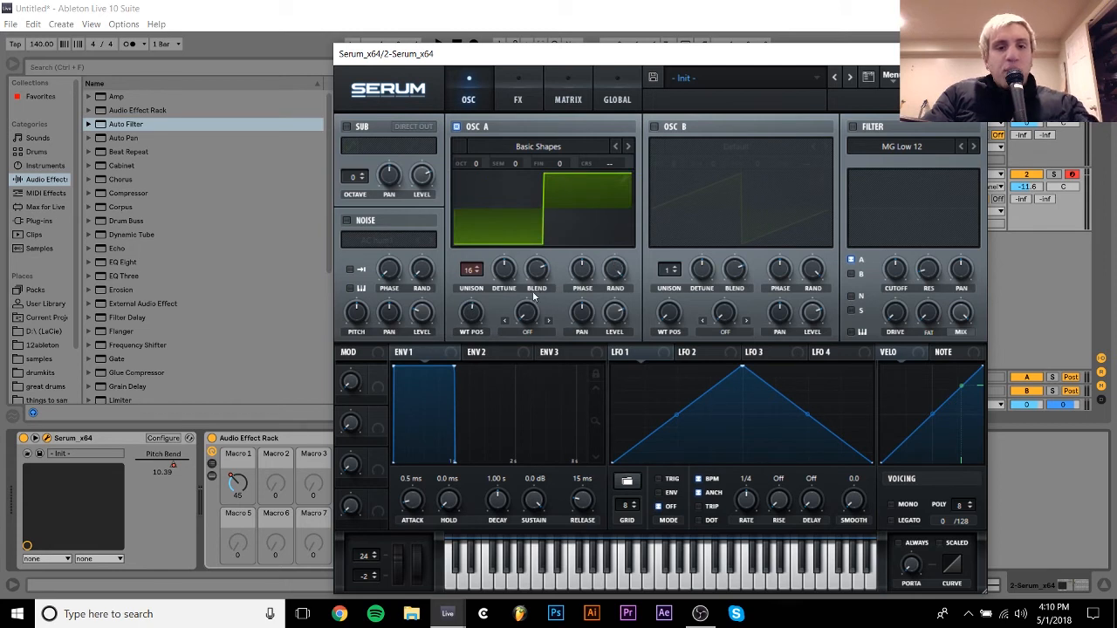
# - Modulate Oscillator A's fine tuning with LFO 1, adjust the modulation depth, and run the LFO unsynced at 48.2 Hz
pyautogui.click(622, 356)
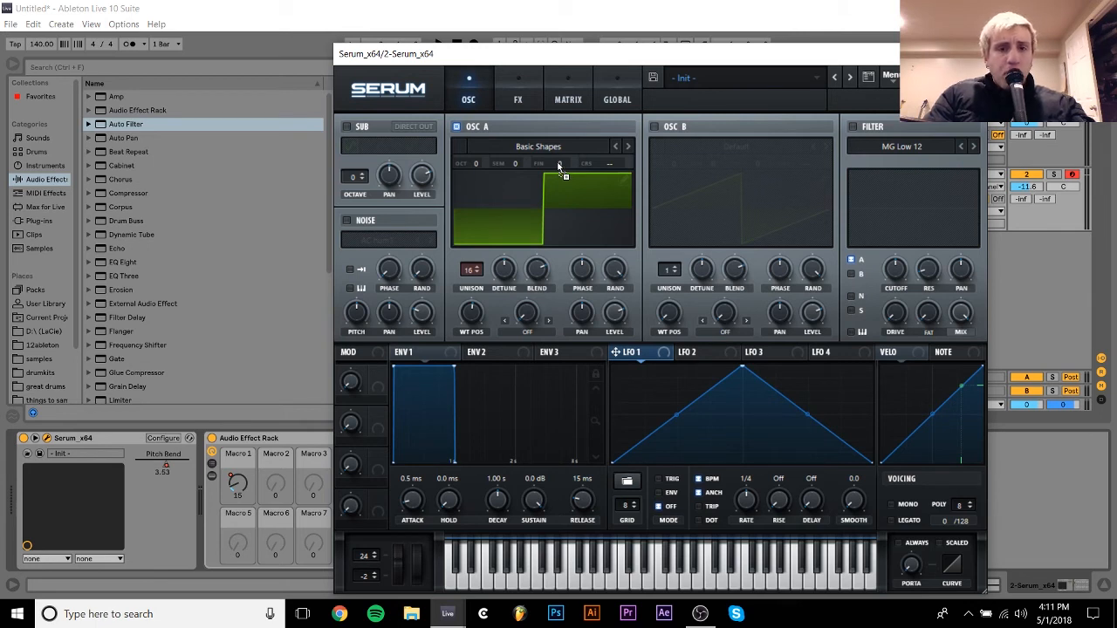
pyautogui.moveTo(559, 166); pyautogui.dragTo(560, 164)
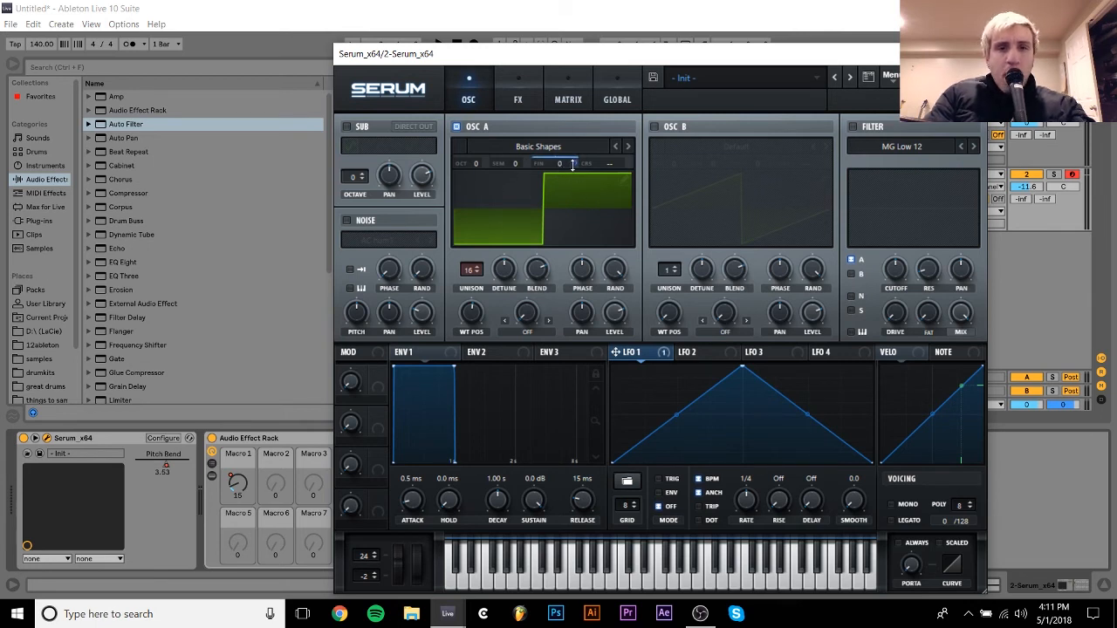
pyautogui.moveTo(574, 166); pyautogui.dragTo(574, 184)
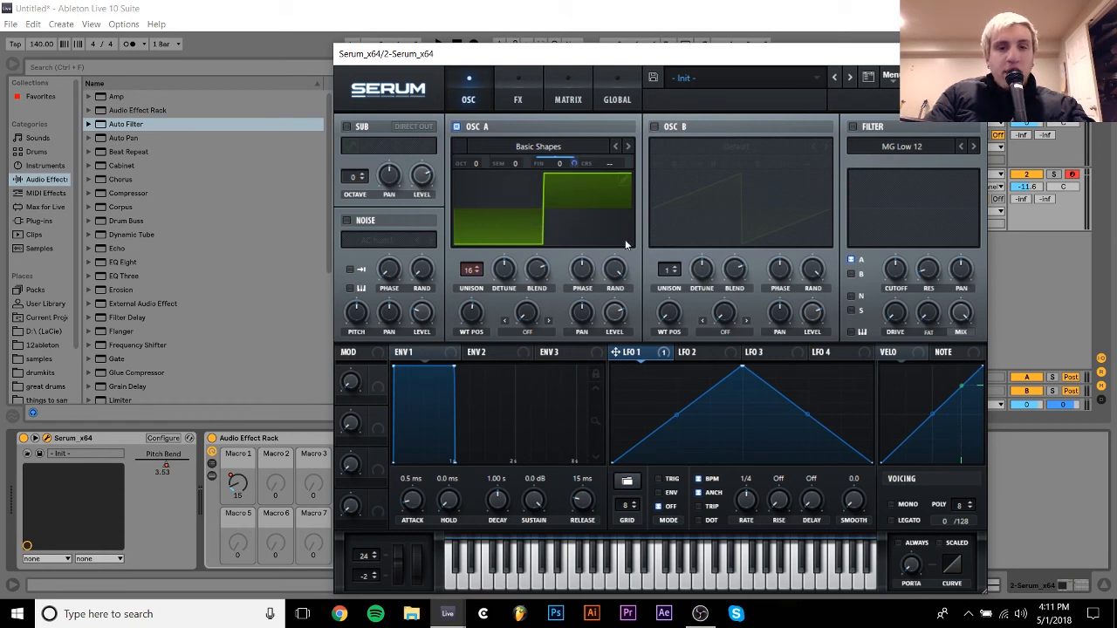
pyautogui.click(711, 481)
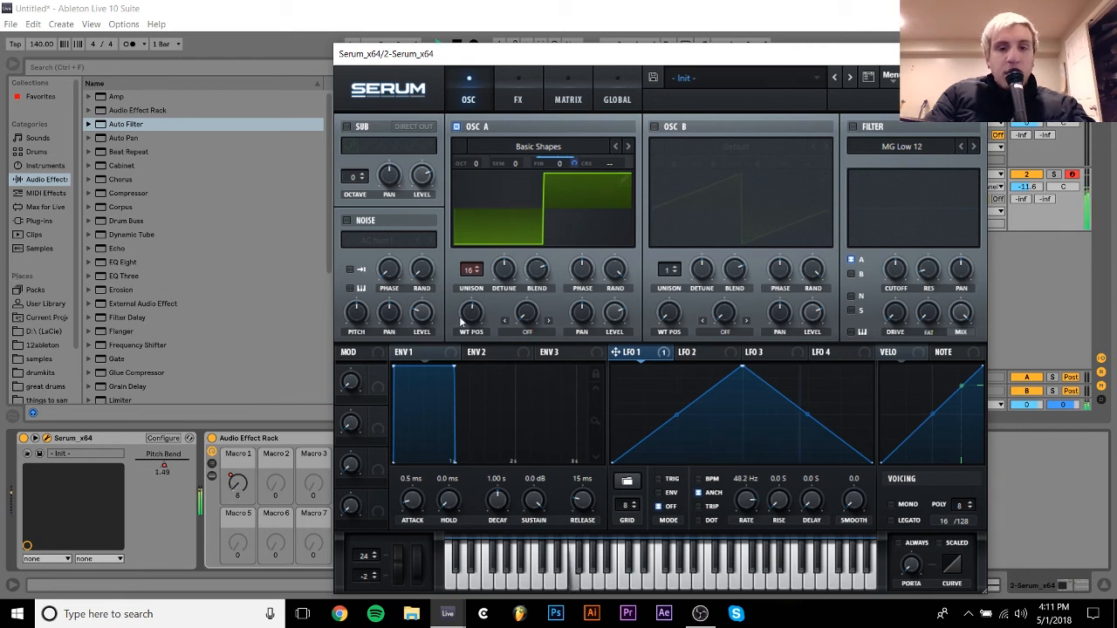
# - Reduce LFO 1's fine-tune modulation while comparing Oscillator A's saw and square shapes, ending on the square wave
pyautogui.moveTo(465, 319); pyautogui.dragTo(468, 374)
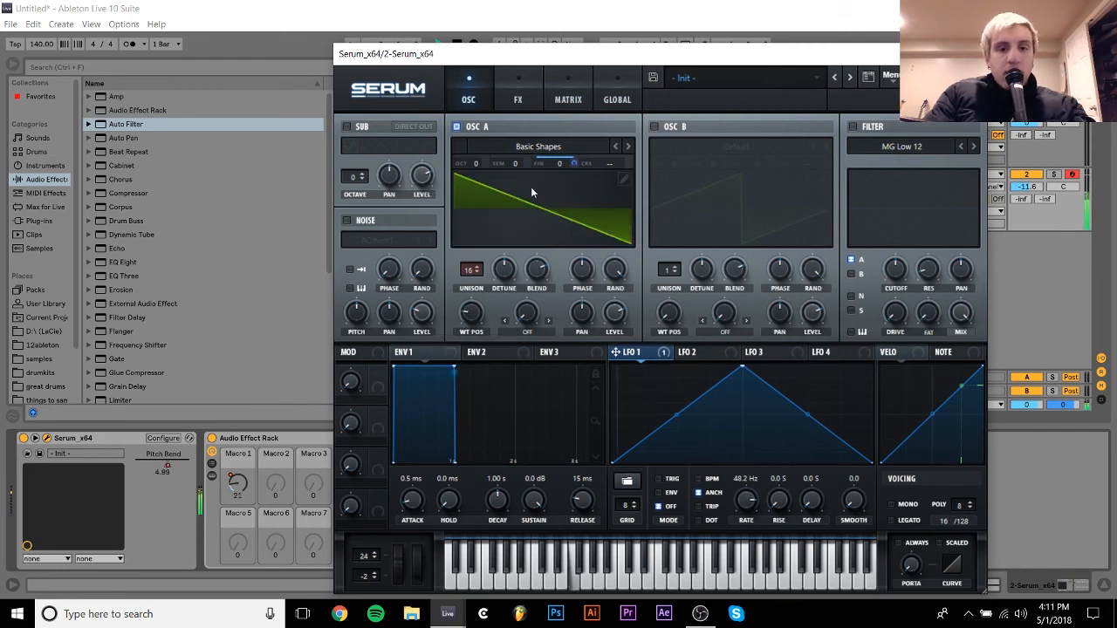
pyautogui.moveTo(573, 163); pyautogui.dragTo(574, 171)
pyautogui.moveTo(469, 322); pyautogui.dragTo(473, 279)
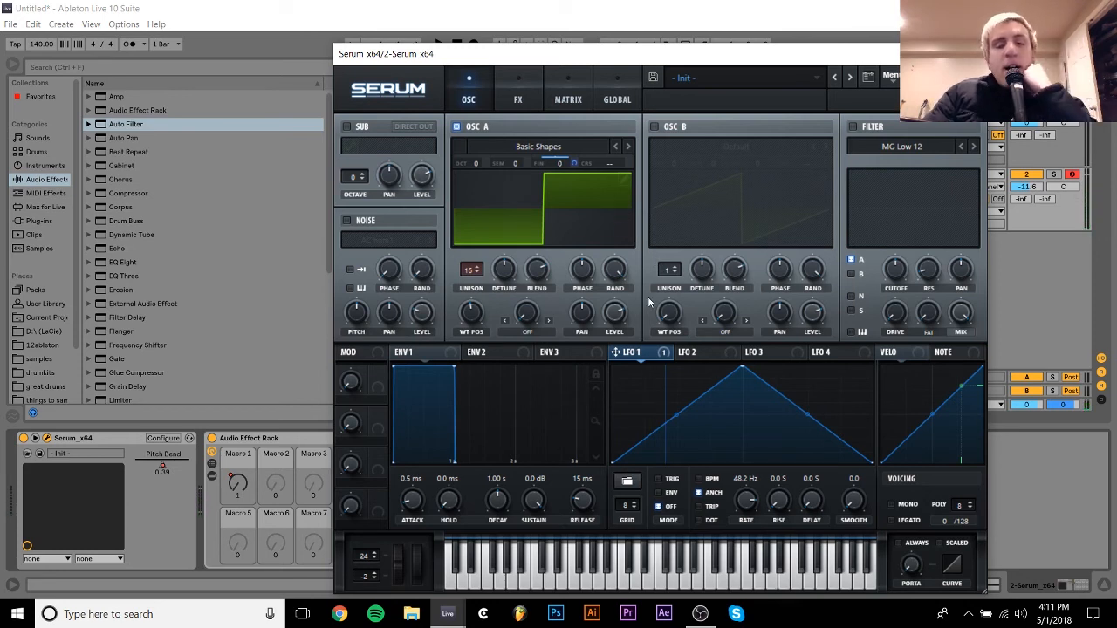
# - Modulate Oscillator A's level from zero with LFO 2, shaped as a triggered falling ramp with a short rise at its start
pyautogui.click(699, 351)
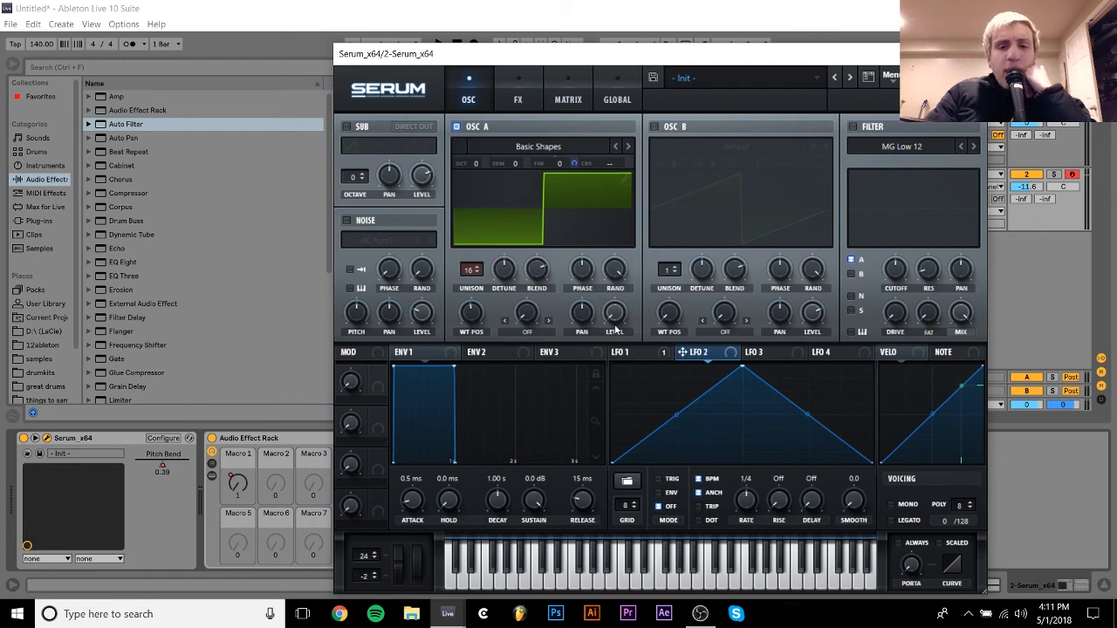
pyautogui.moveTo(661, 350); pyautogui.dragTo(622, 322)
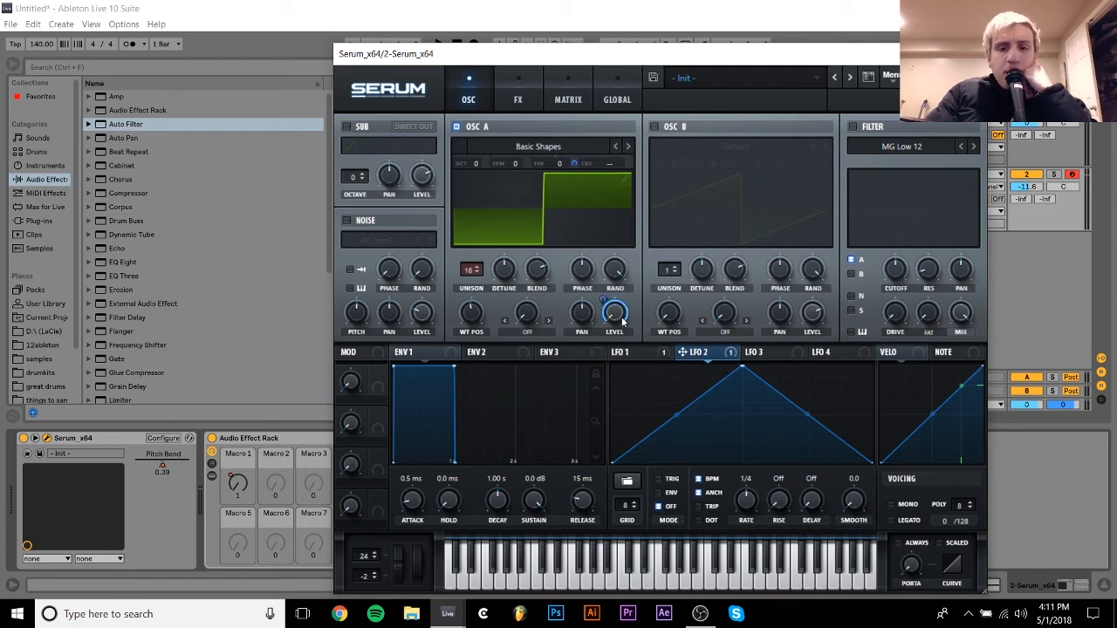
pyautogui.moveTo(740, 365); pyautogui.dragTo(614, 366)
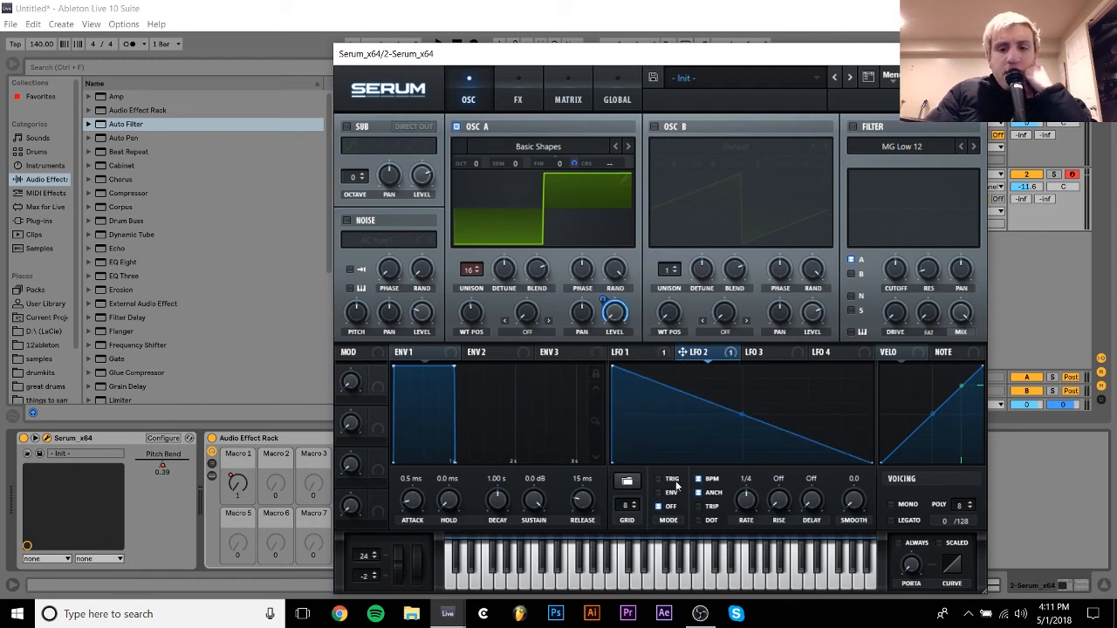
pyautogui.click(673, 480)
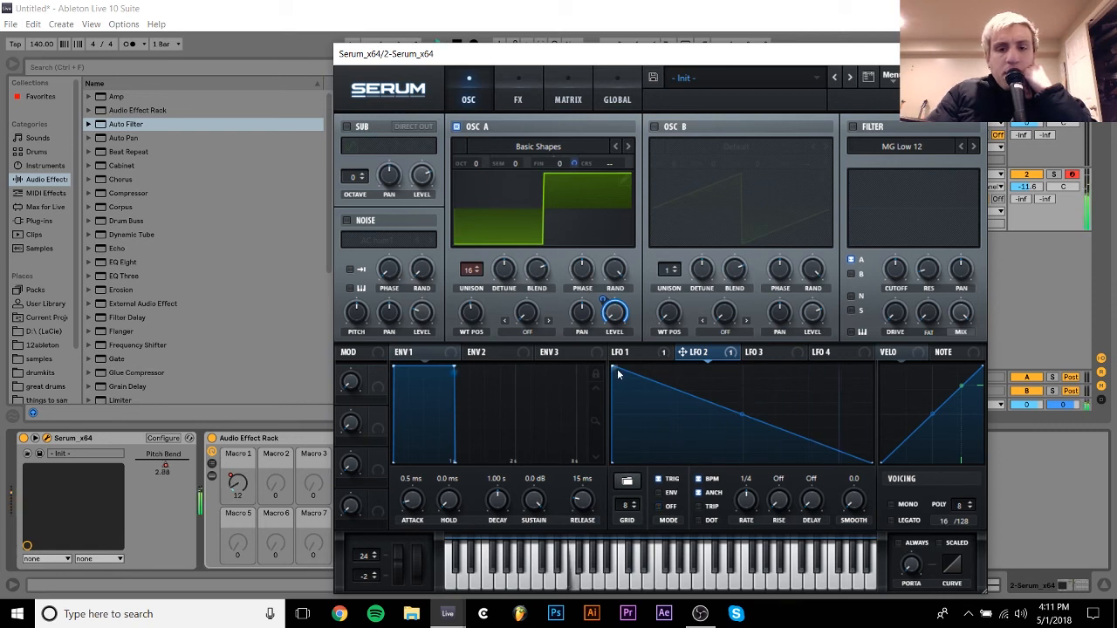
pyautogui.moveTo(613, 365); pyautogui.dragTo(627, 365)
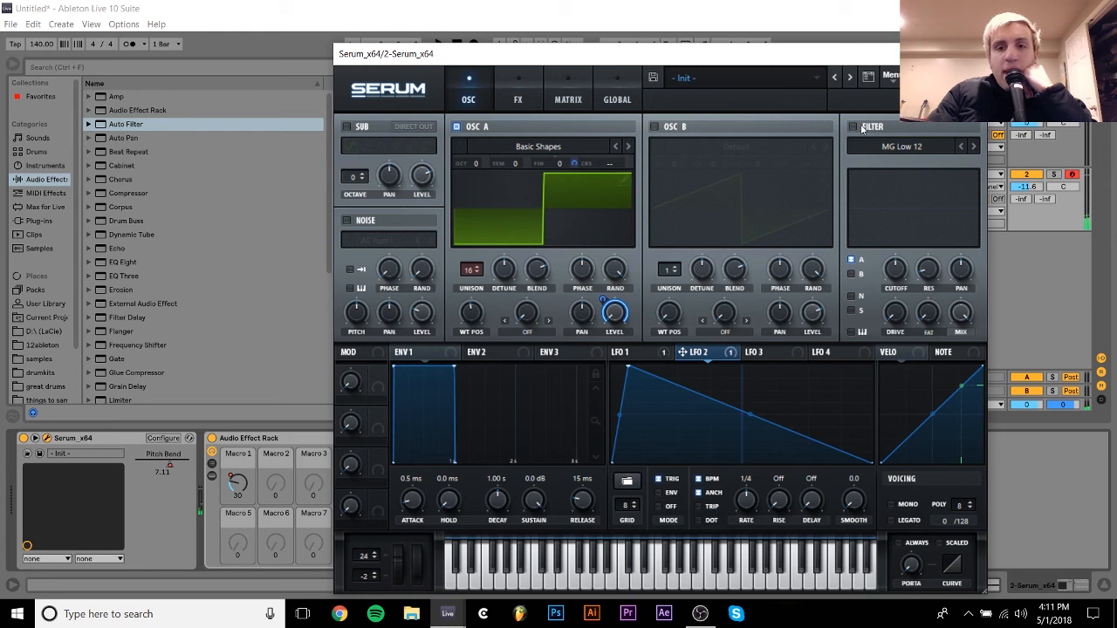
# - Enable Serum's filter and set its type to Reverb from the Misc category
pyautogui.click(854, 127)
pyautogui.click(899, 147)
pyautogui.moveTo(899, 211)
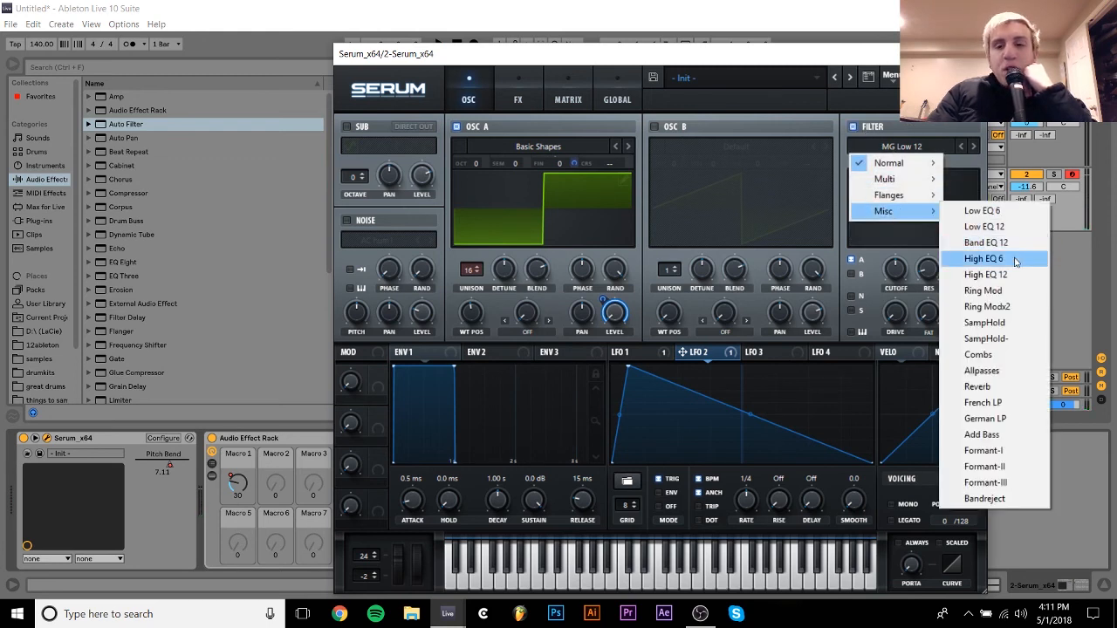
pyautogui.click(980, 387)
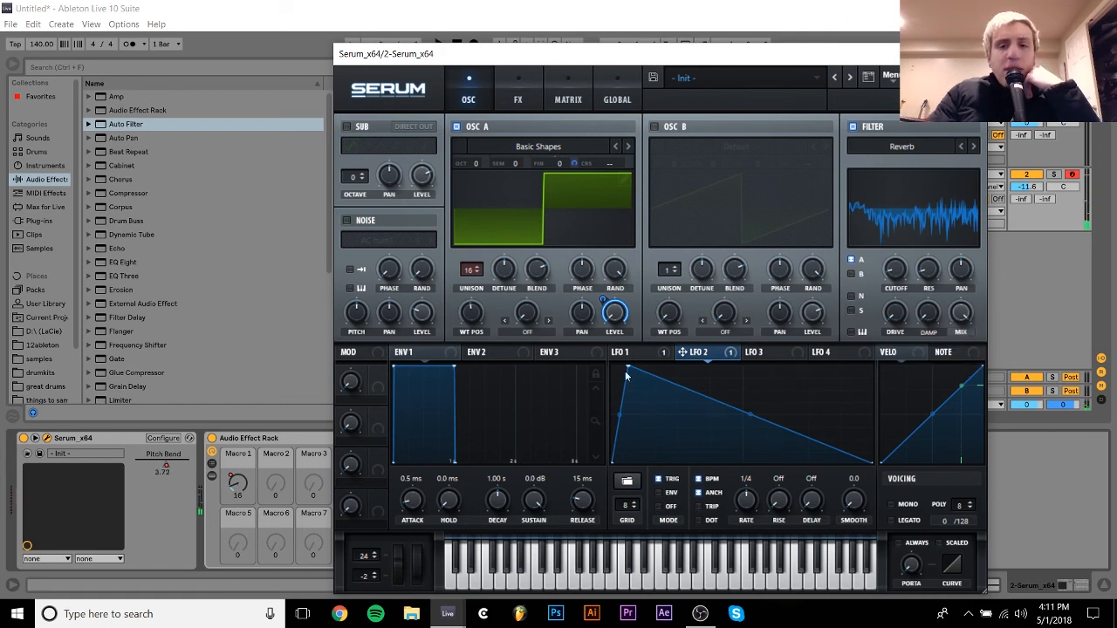
# - Remove LFO 2's modulation from Oscillator A's level and set the oscillator's wavetable position to 2
pyautogui.rightClick(614, 314)
pyautogui.click(677, 372)
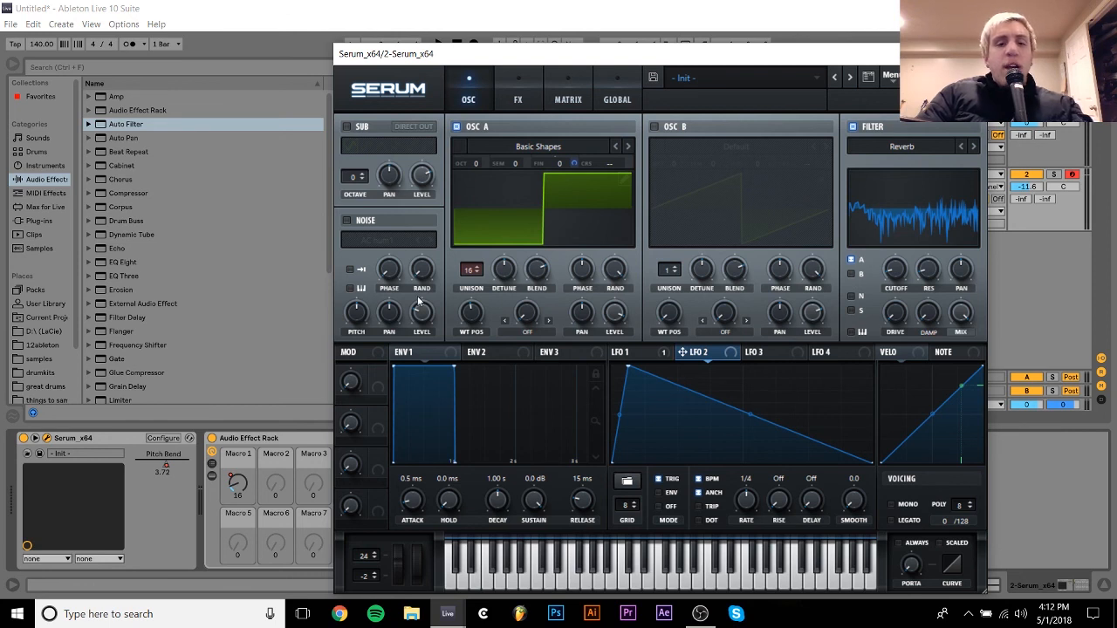
pyautogui.moveTo(480, 323); pyautogui.dragTo(475, 365)
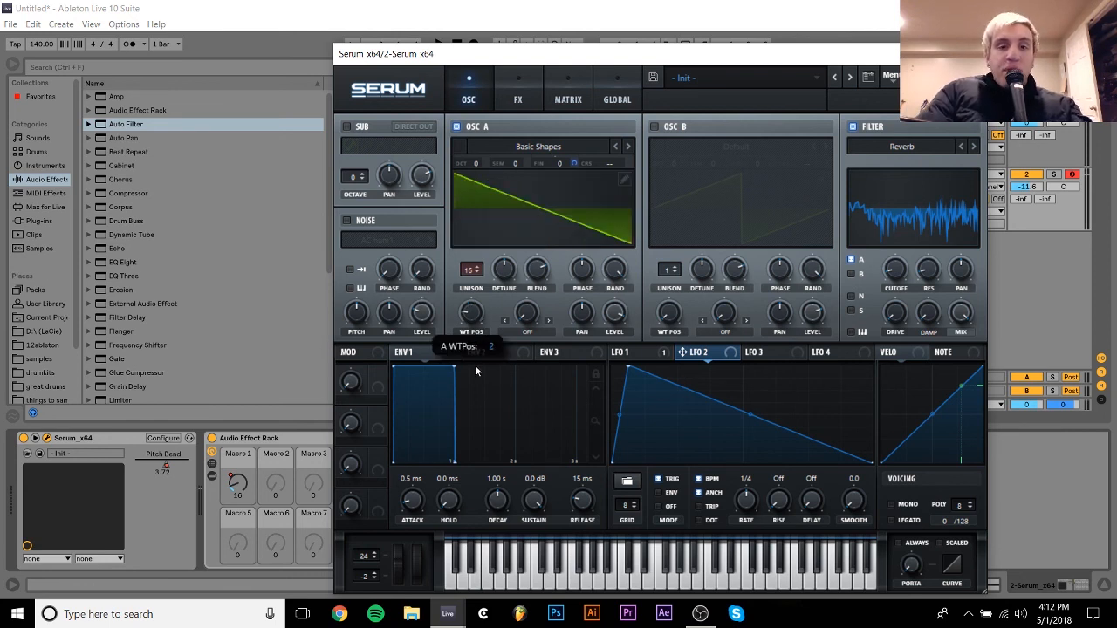